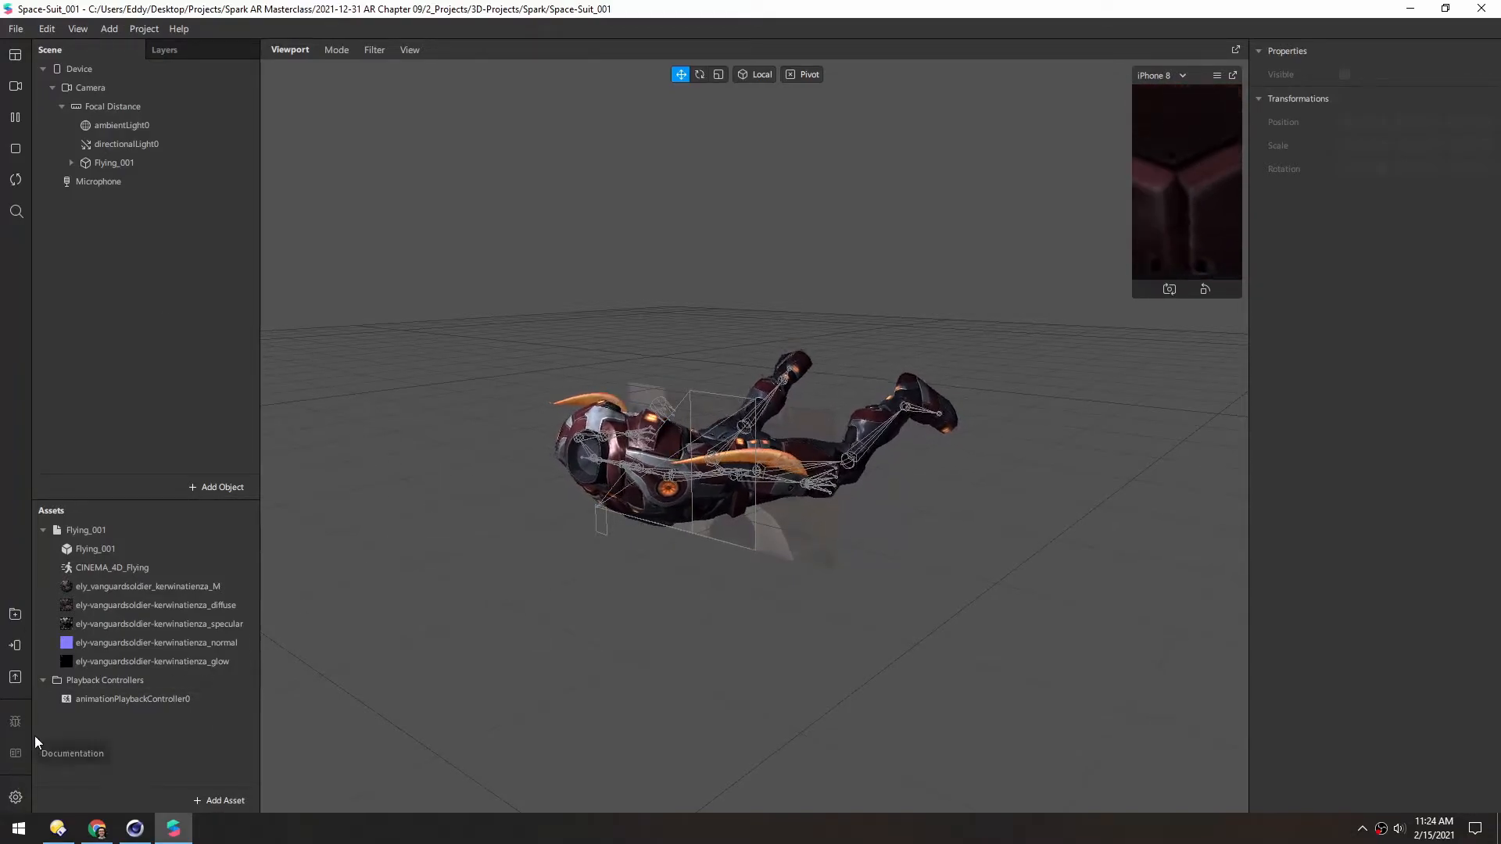
# Set the flying animation playback controller's speed to 100
pyautogui.click(87, 699)
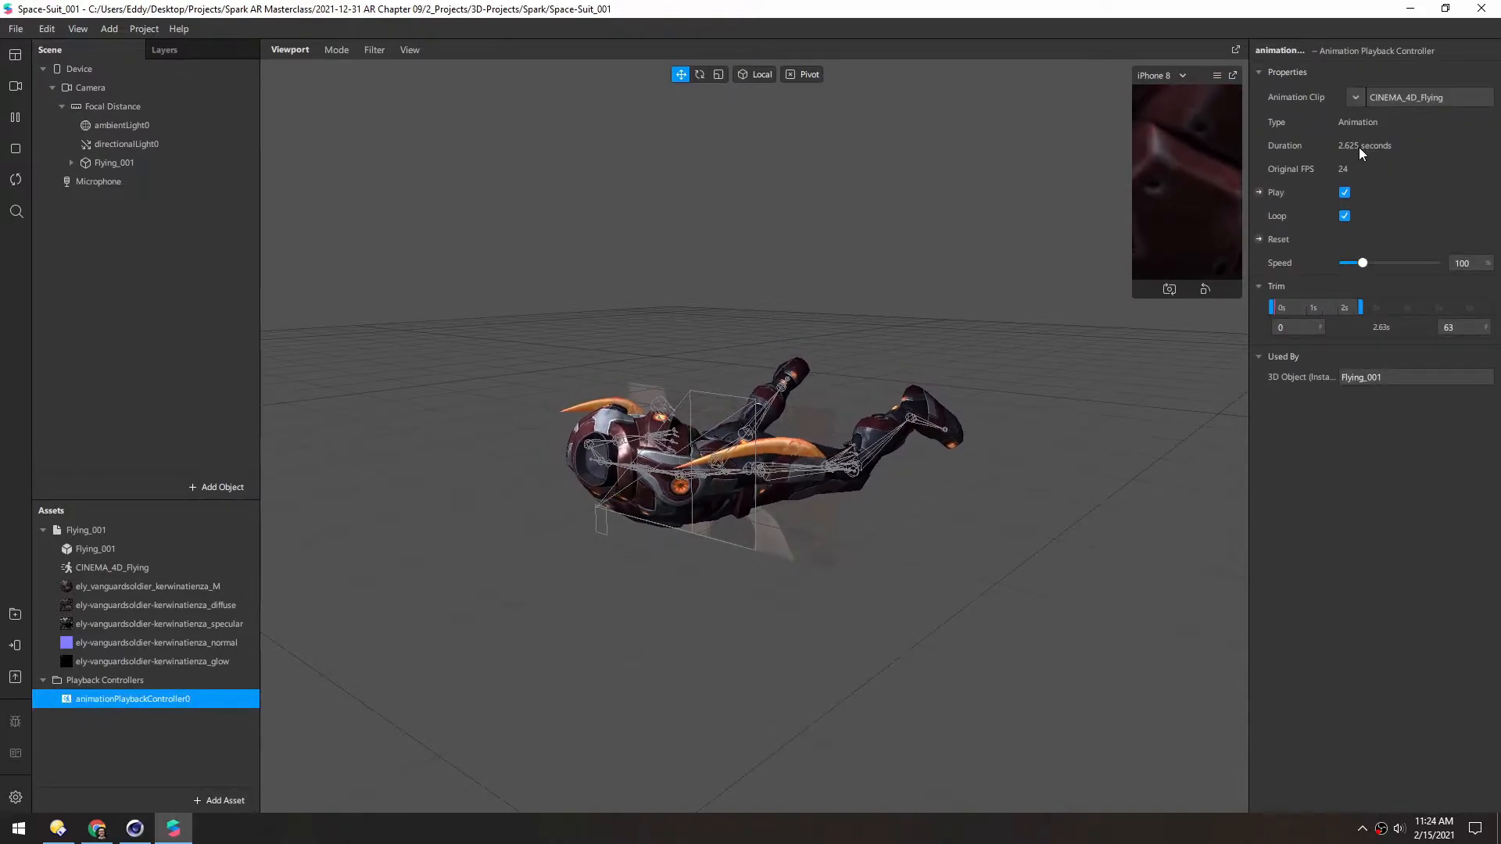
pyautogui.moveTo(1362, 265)
pyautogui.mouseDown()
pyautogui.moveTo(1434, 264)
pyautogui.moveTo(1347, 266)
pyautogui.mouseUp()
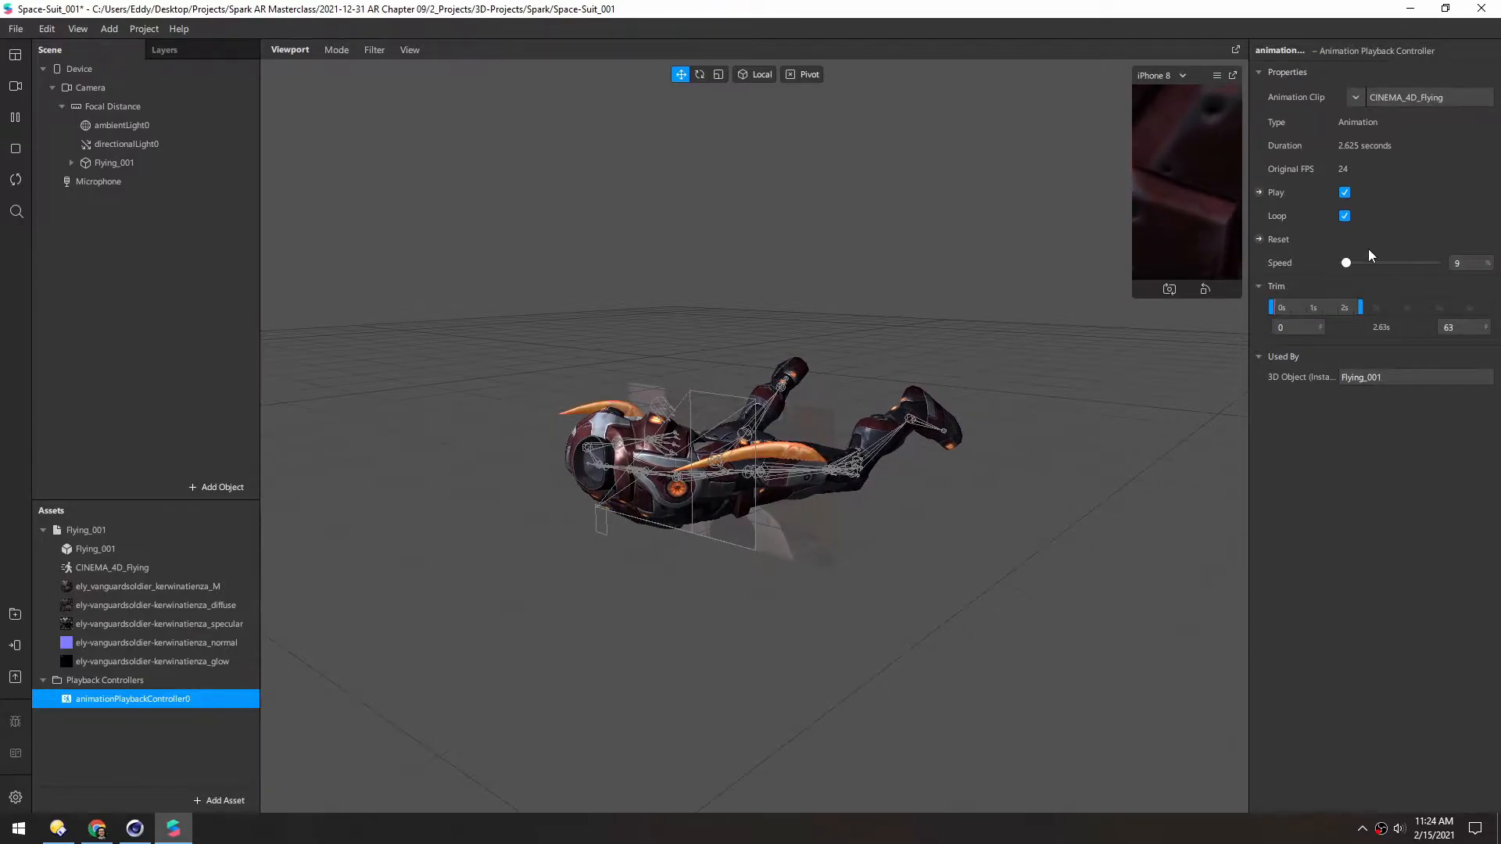
pyautogui.scroll(2, 766, 545)
pyautogui.scroll(3, 766, 545)
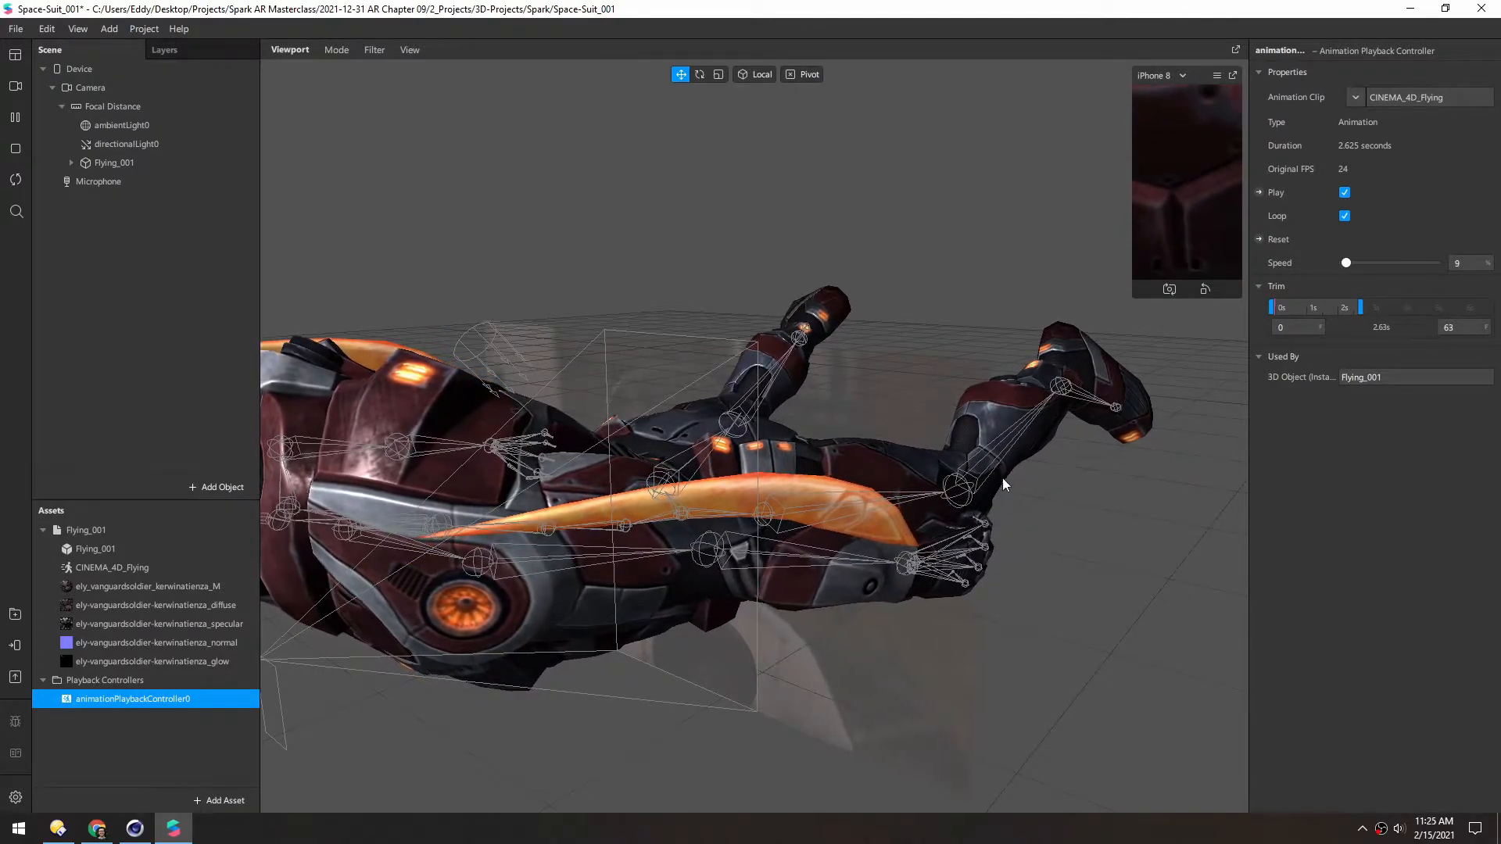
pyautogui.scroll(-2, 1003, 543)
pyautogui.scroll(-2, 652, 408)
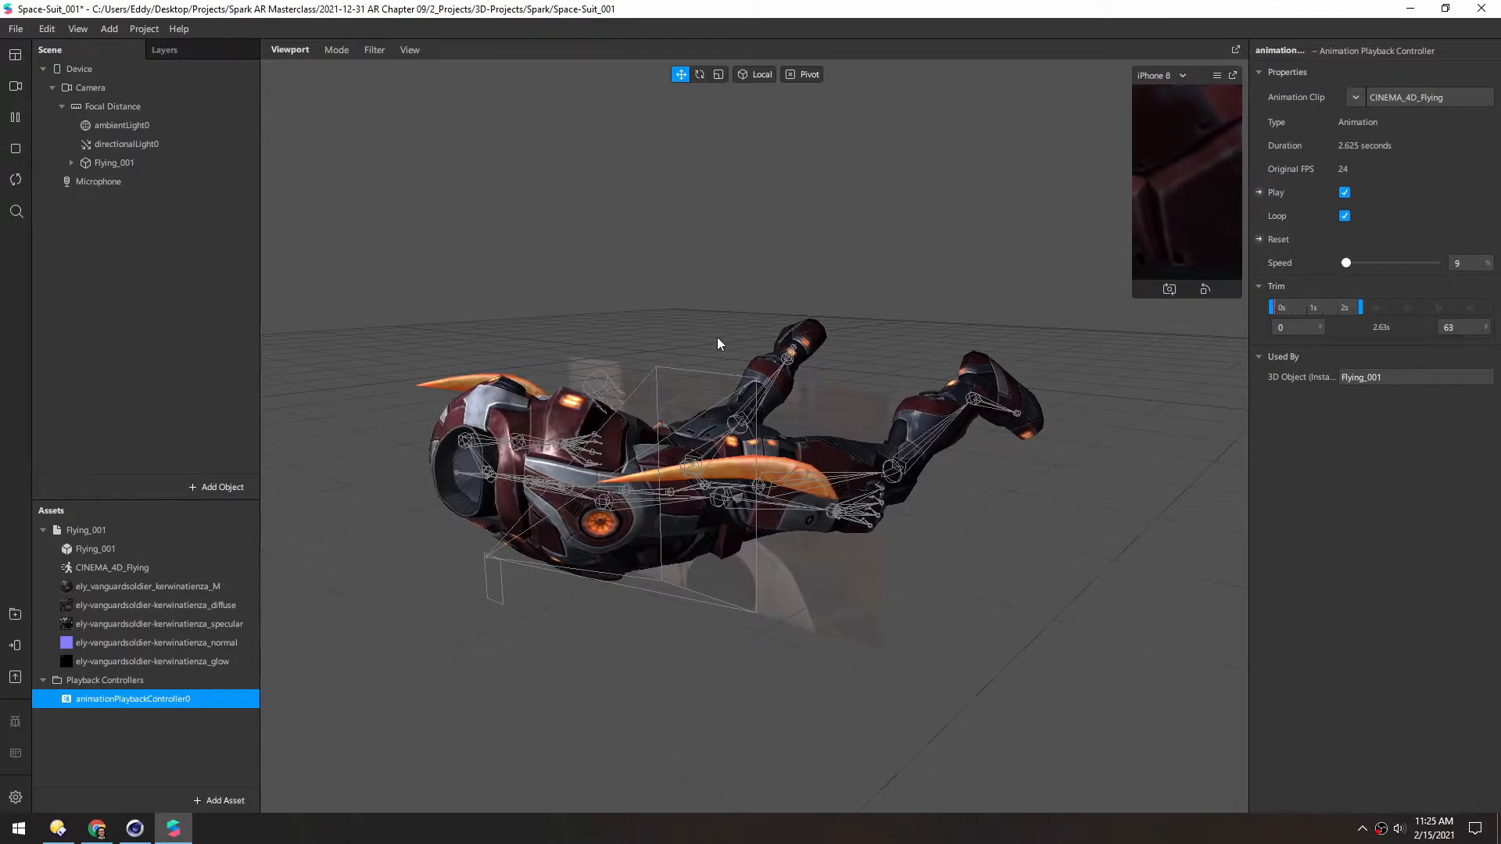
pyautogui.click(1457, 263)
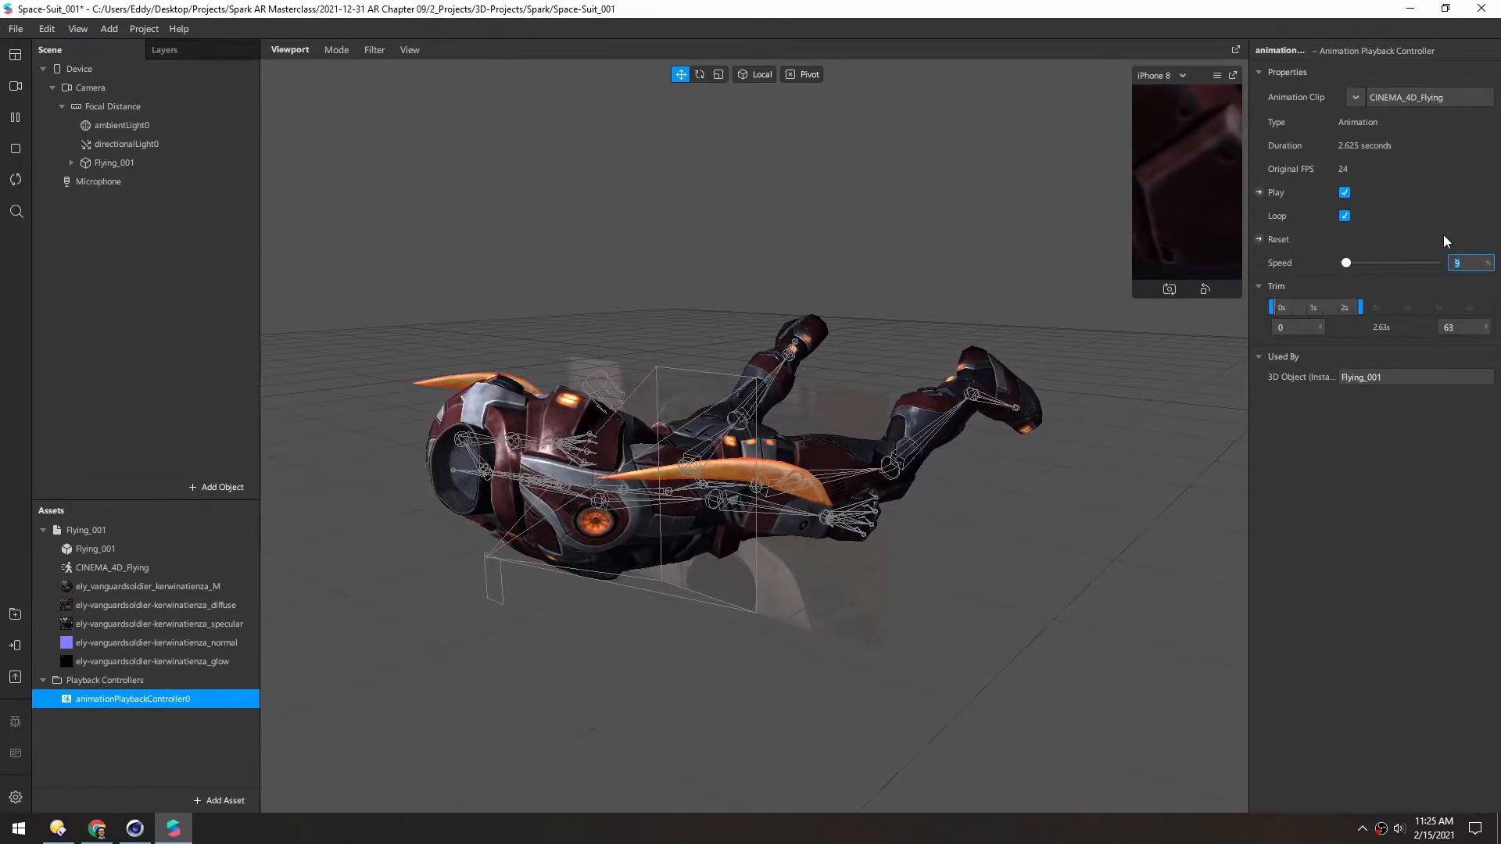
pyautogui.write('100')
pyautogui.press('Return')
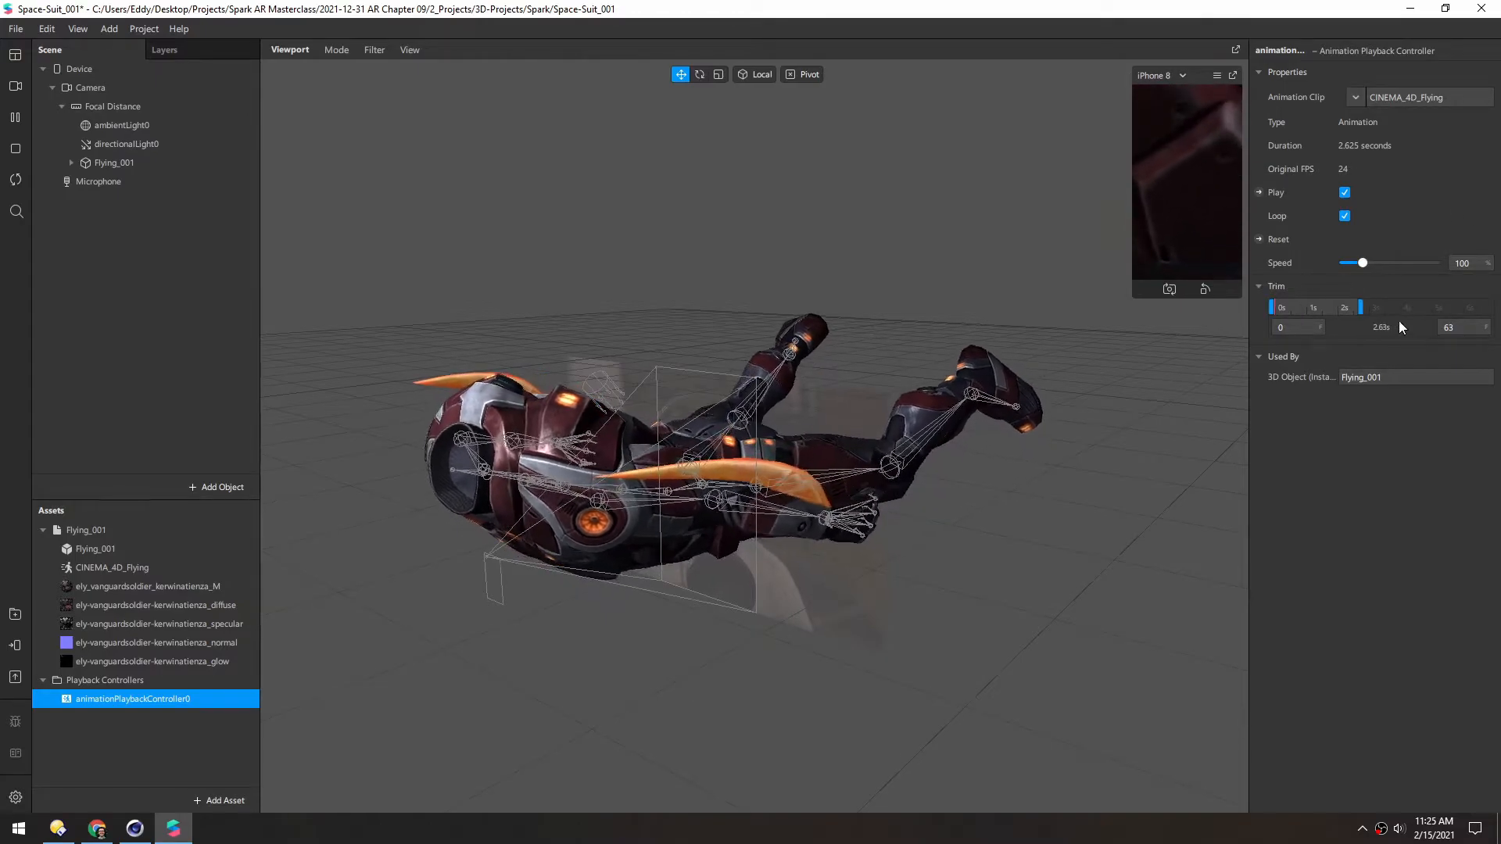
# Create a patch for Flying_001's Animation property so it appears in the Patch Editor
pyautogui.click(196, 309)
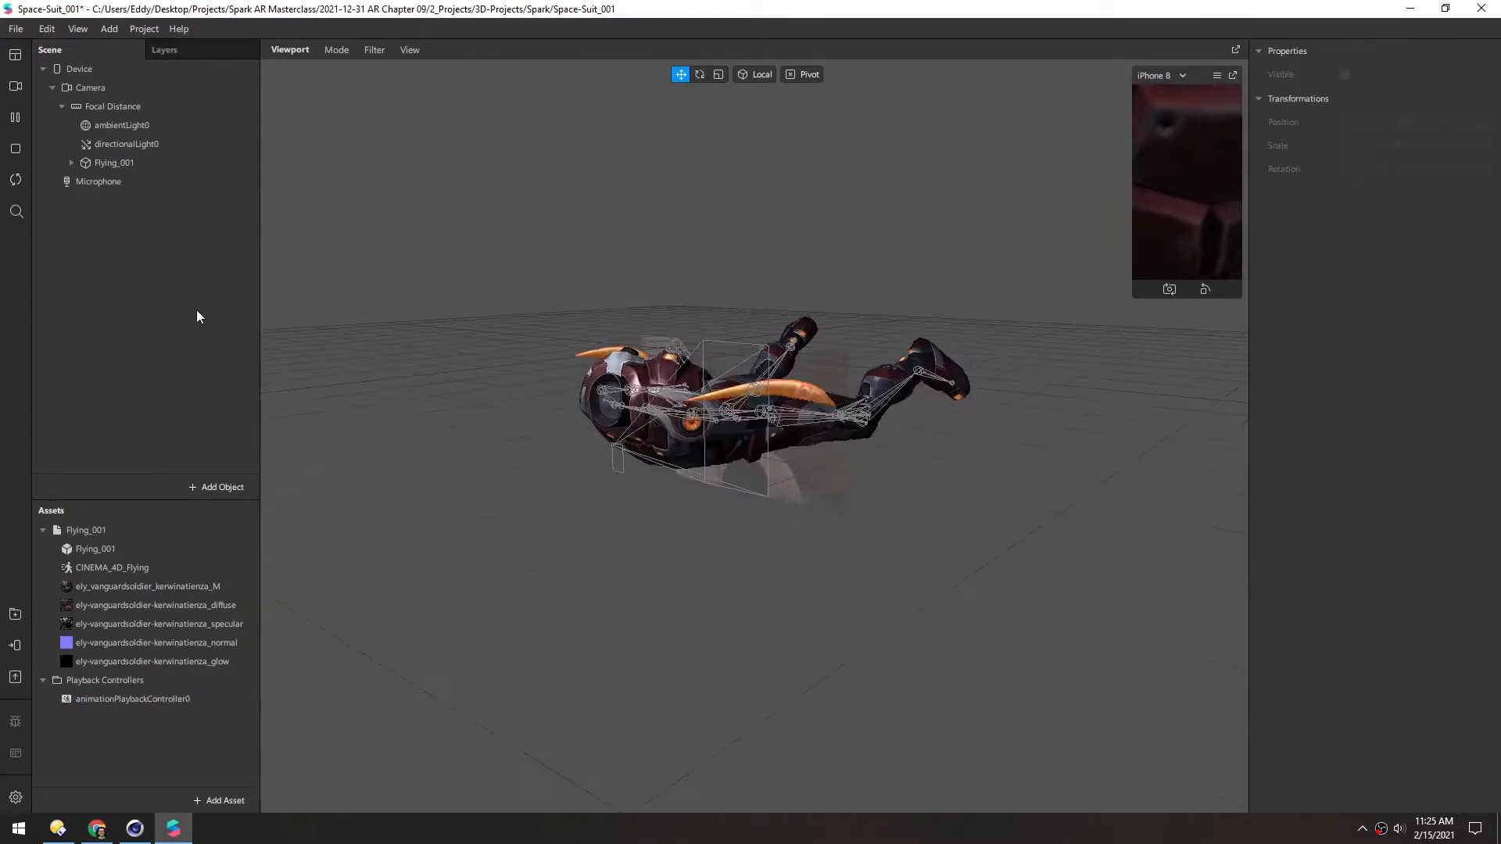
pyautogui.click(88, 163)
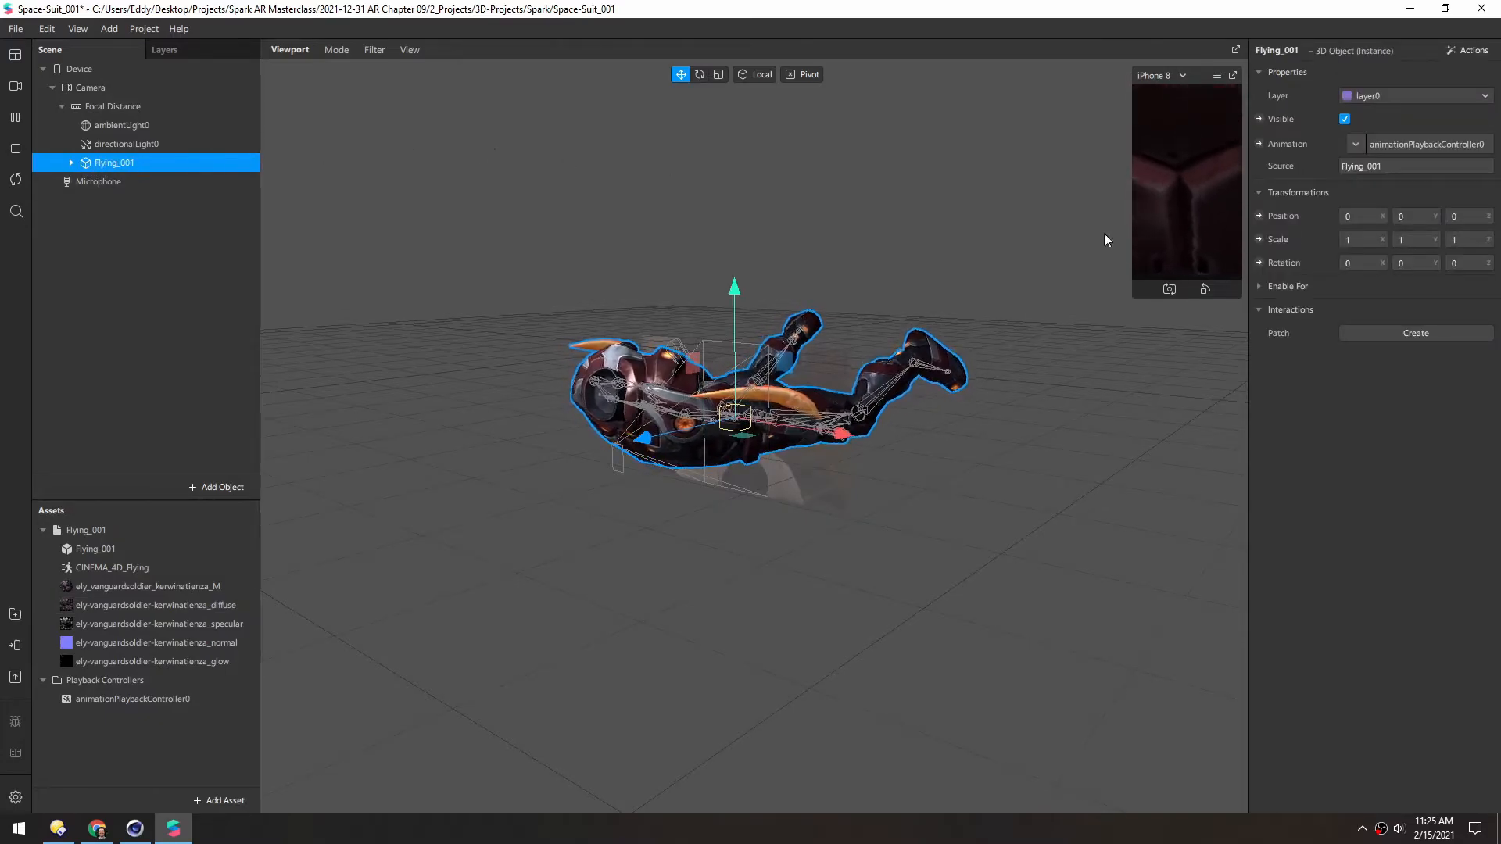
pyautogui.click(1260, 143)
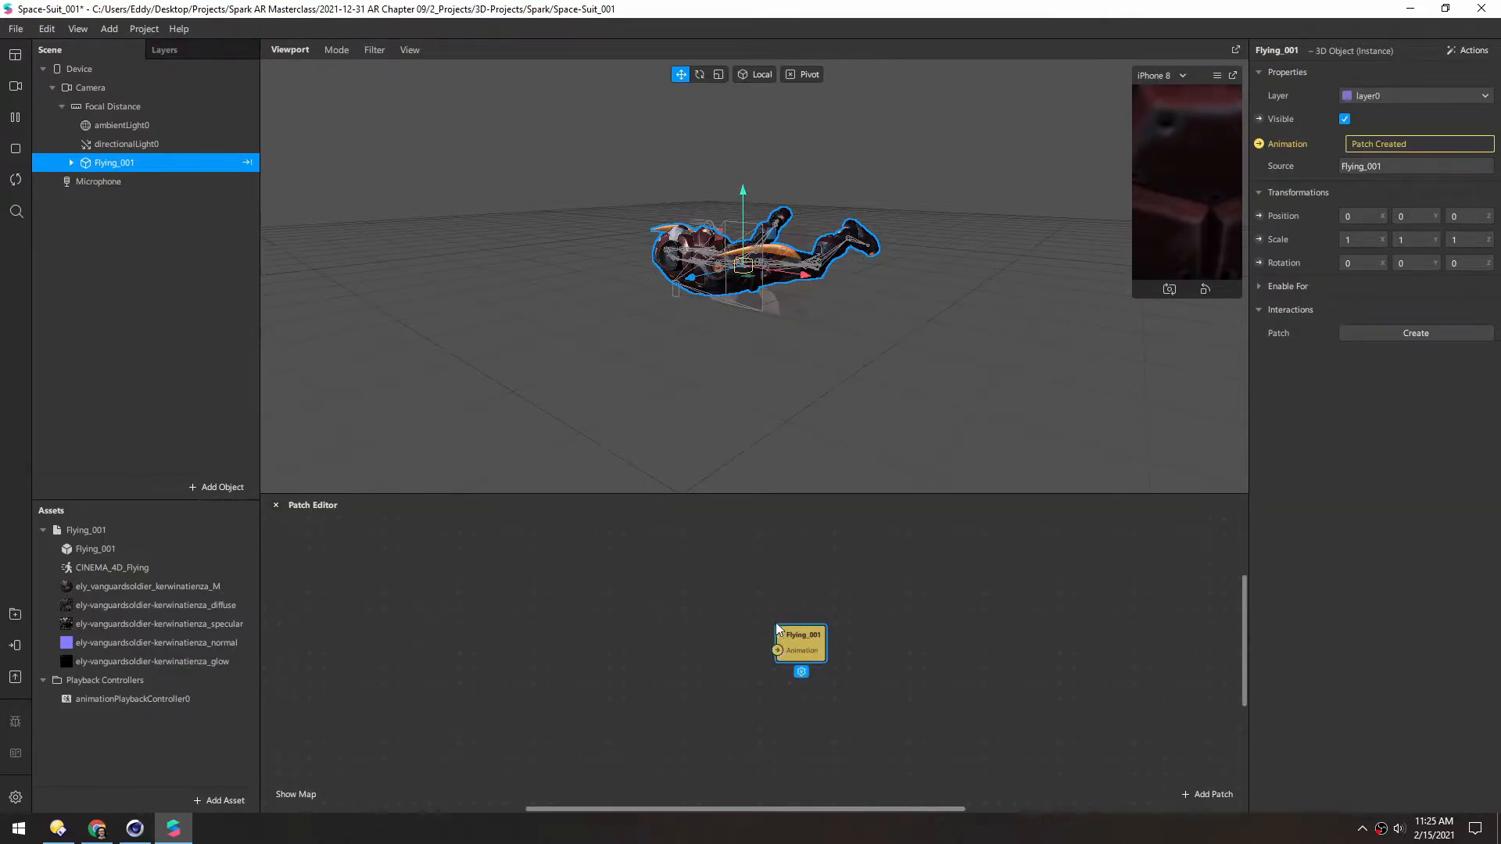
# Bring the CINEMA_4D_Flying clip into the graph and add an Animation Player patch beside it
pyautogui.moveTo(69, 569); pyautogui.dragTo(264, 586)
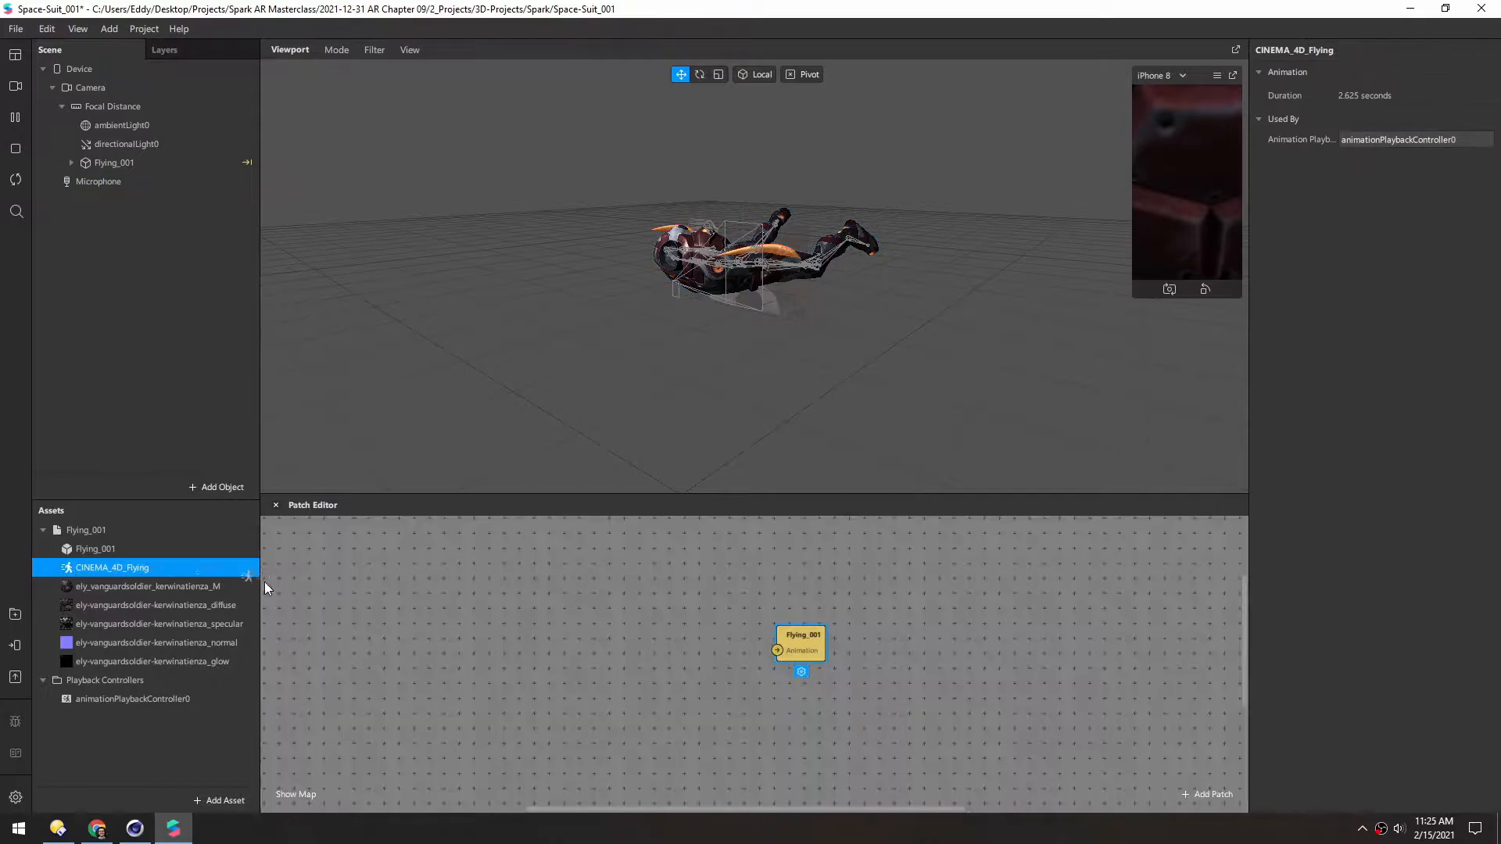
pyautogui.moveTo(535, 602); pyautogui.dragTo(558, 605)
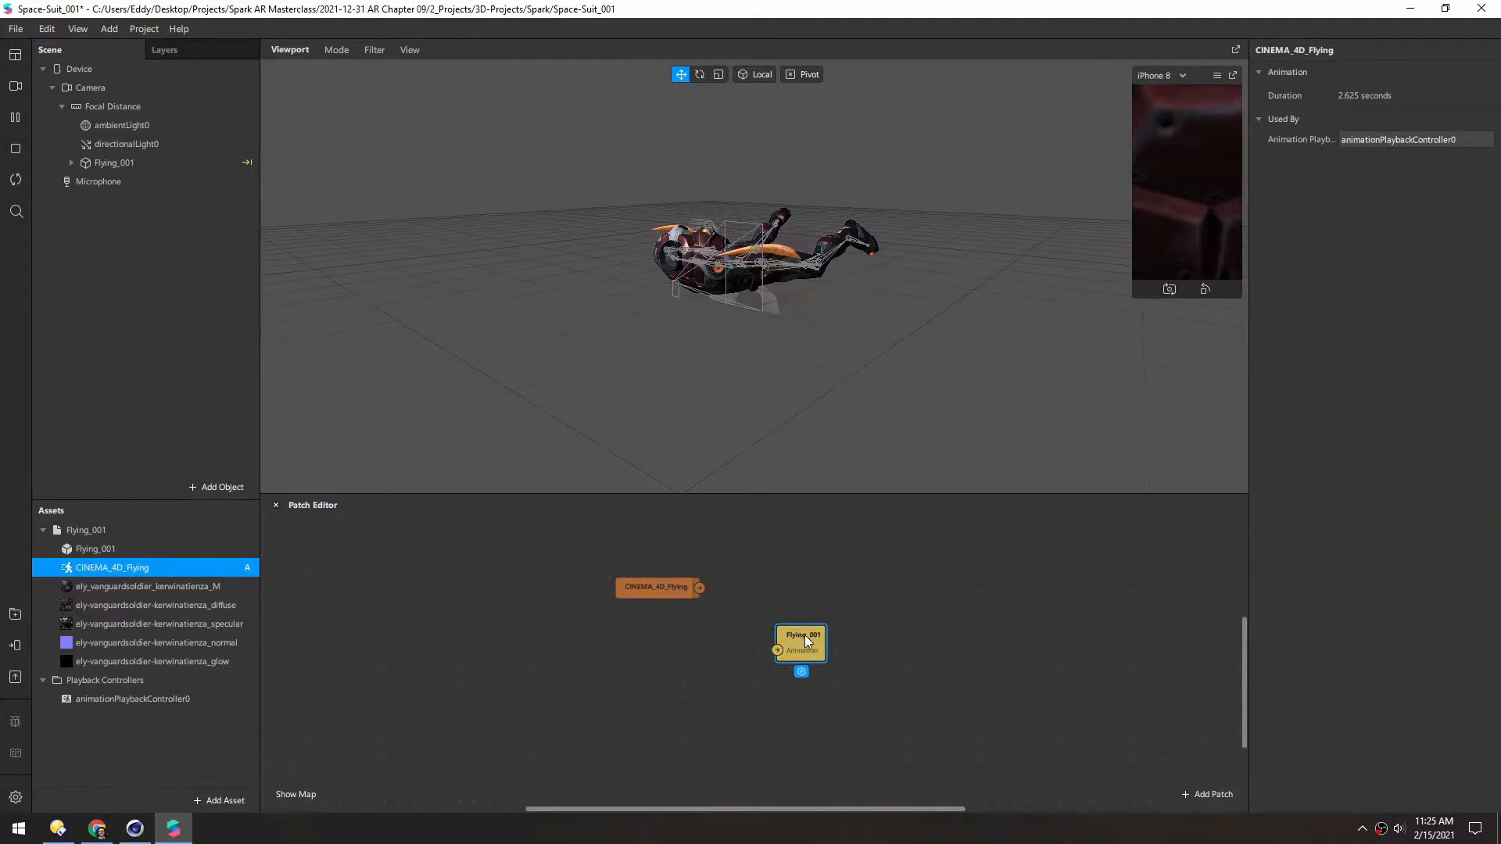
pyautogui.doubleClick(775, 654)
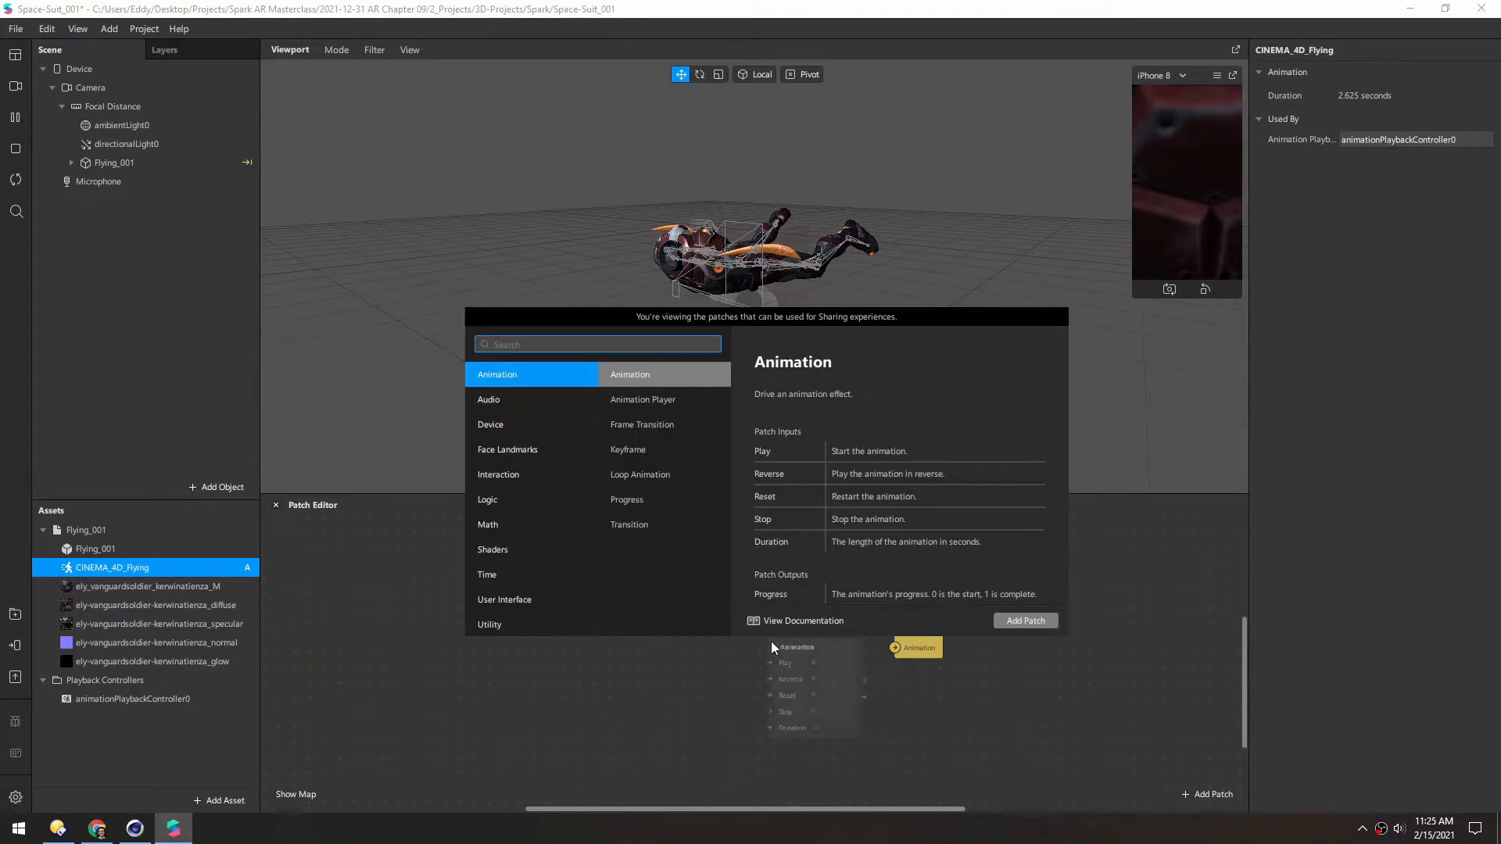
pyautogui.write('anima')
pyautogui.press('Down')
pyautogui.press('Down')
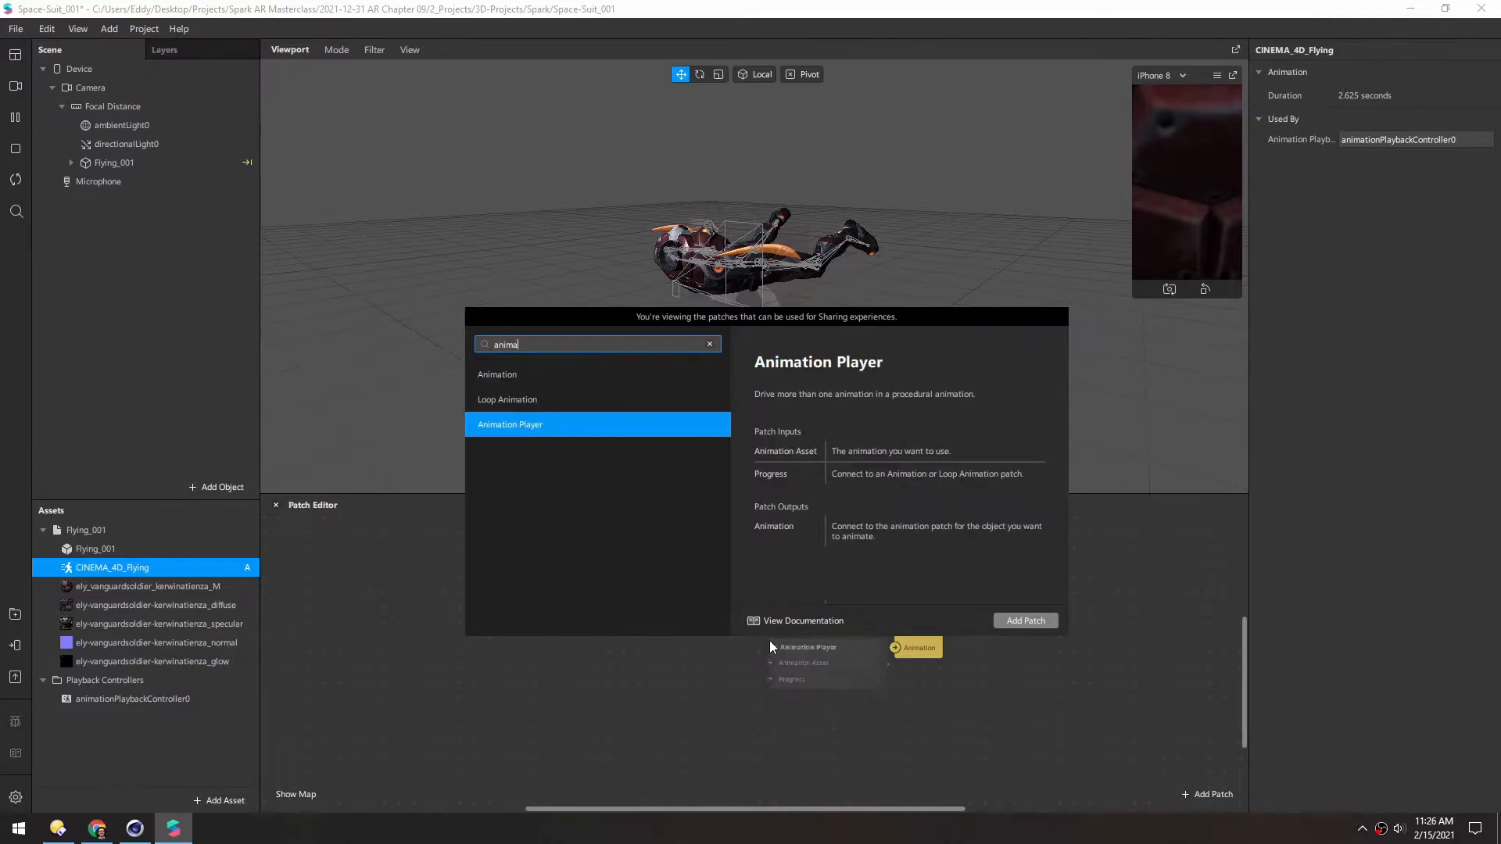
pyautogui.press('Return')
pyautogui.moveTo(803, 647); pyautogui.dragTo(768, 617)
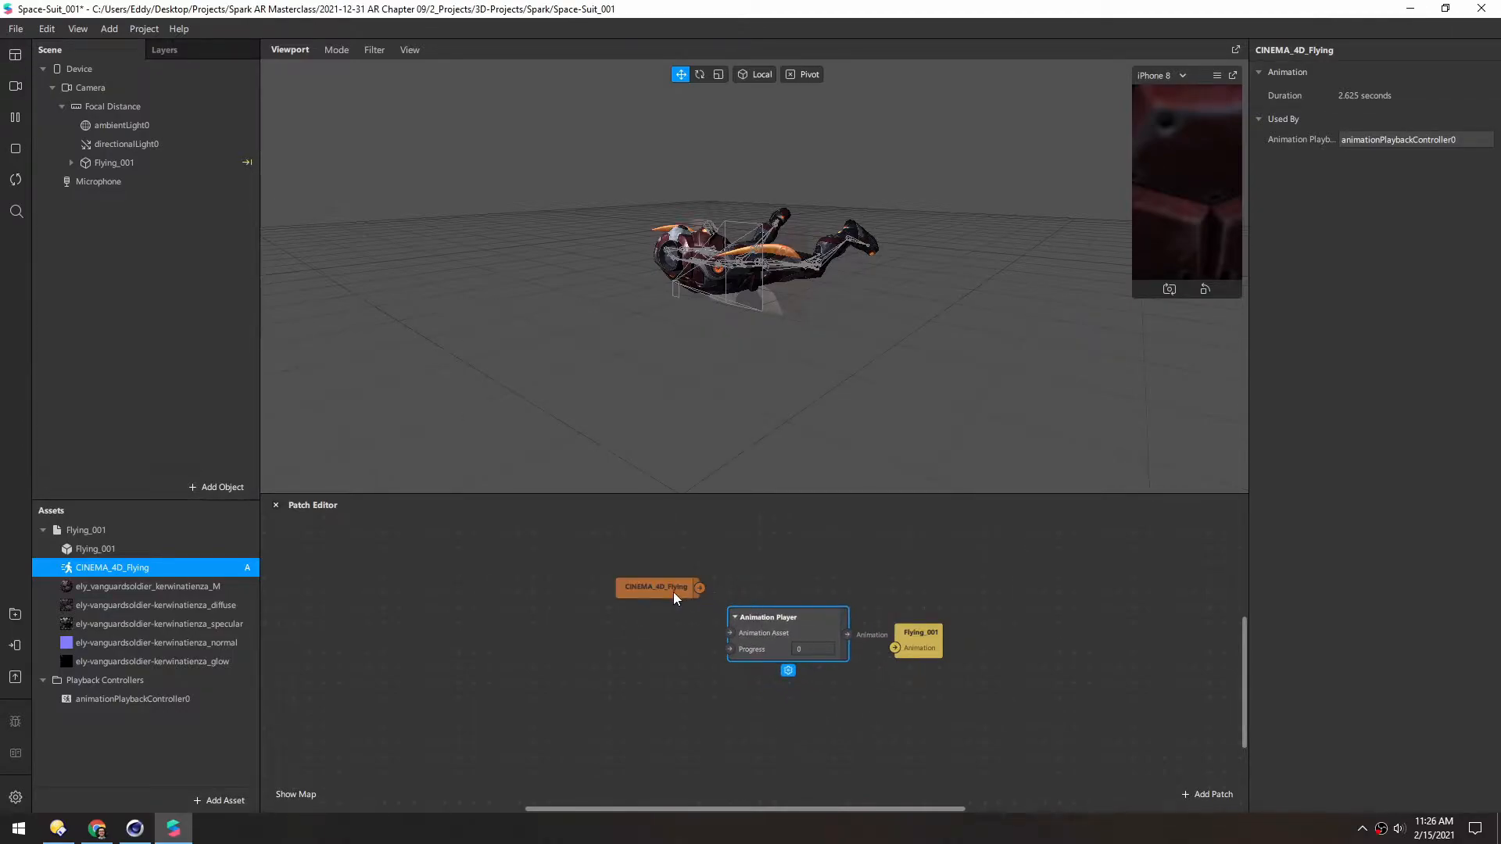
# Wire the clip into Animation Player's Animation Asset and its output into Flying_001's animation
pyautogui.moveTo(675, 598); pyautogui.dragTo(638, 598)
pyautogui.moveTo(746, 639); pyautogui.dragTo(731, 594)
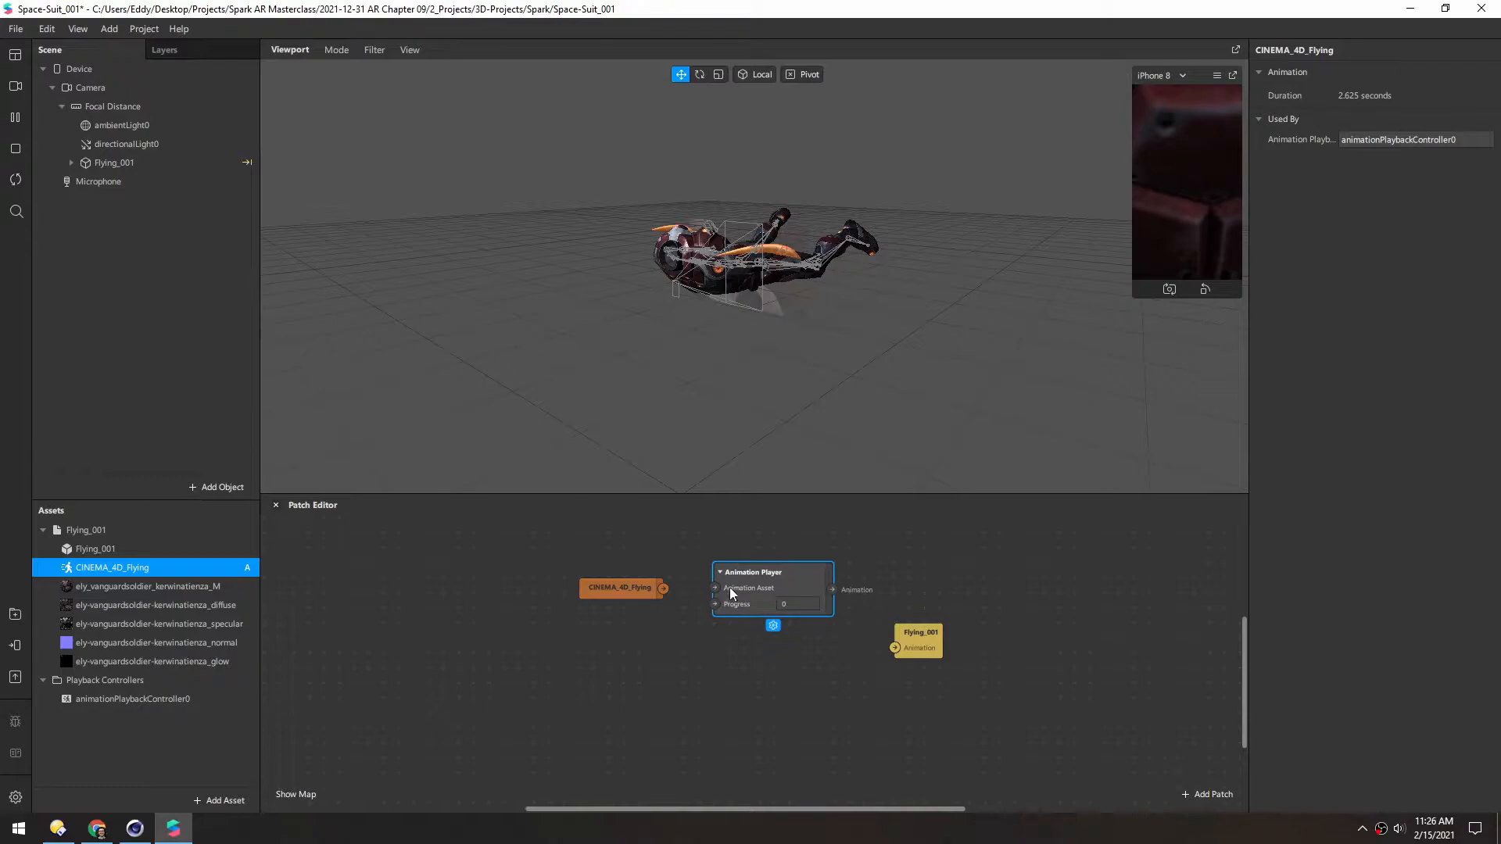
pyautogui.moveTo(616, 590); pyautogui.dragTo(615, 571)
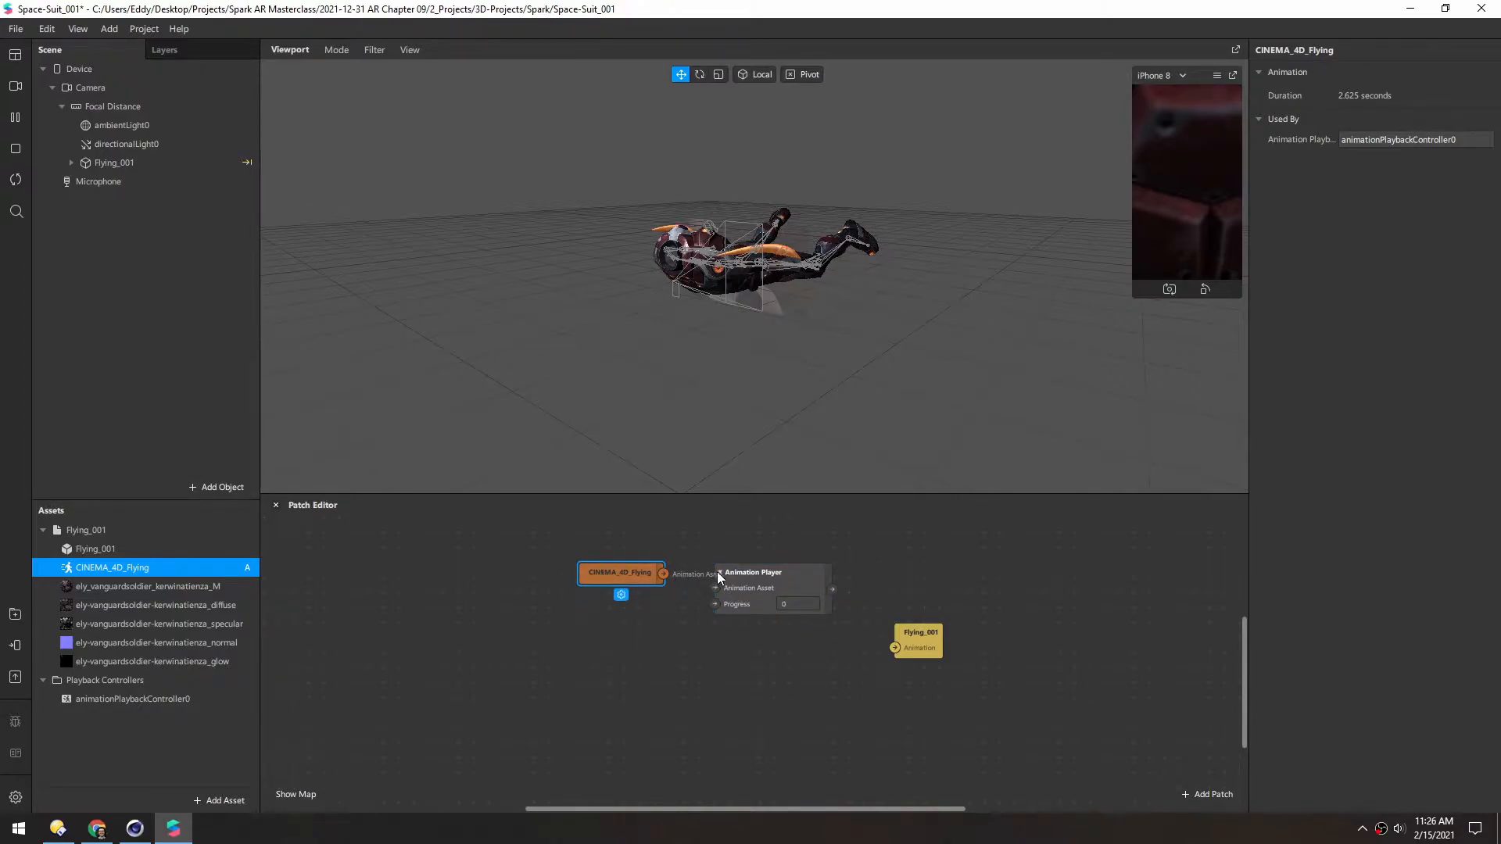
pyautogui.moveTo(664, 572); pyautogui.dragTo(711, 587)
pyautogui.moveTo(831, 588)
pyautogui.mouseDown()
pyautogui.moveTo(895, 648)
pyautogui.moveTo(897, 586)
pyautogui.mouseUp()
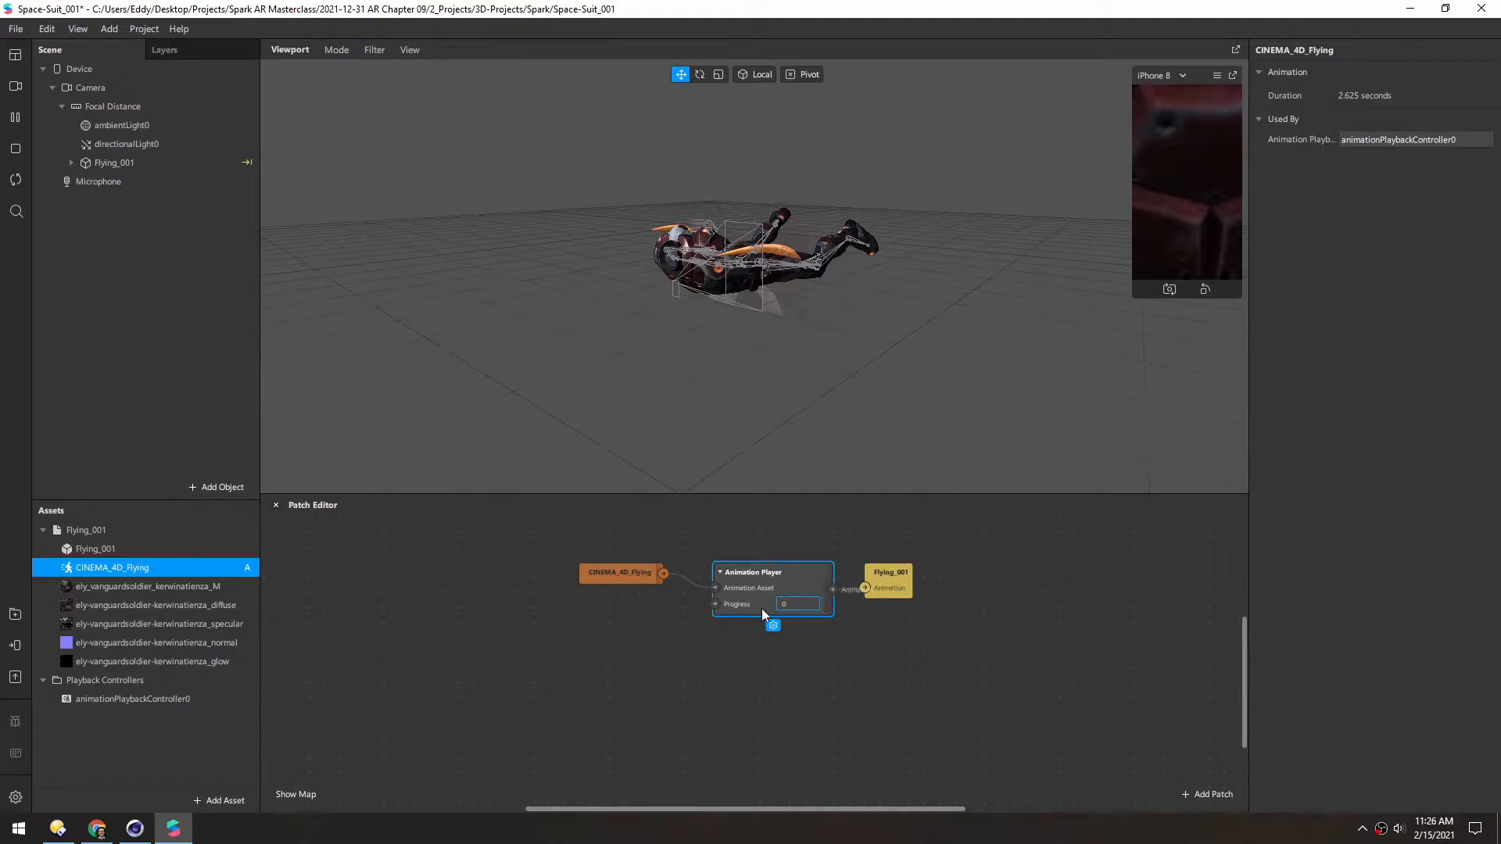
pyautogui.write('.1')
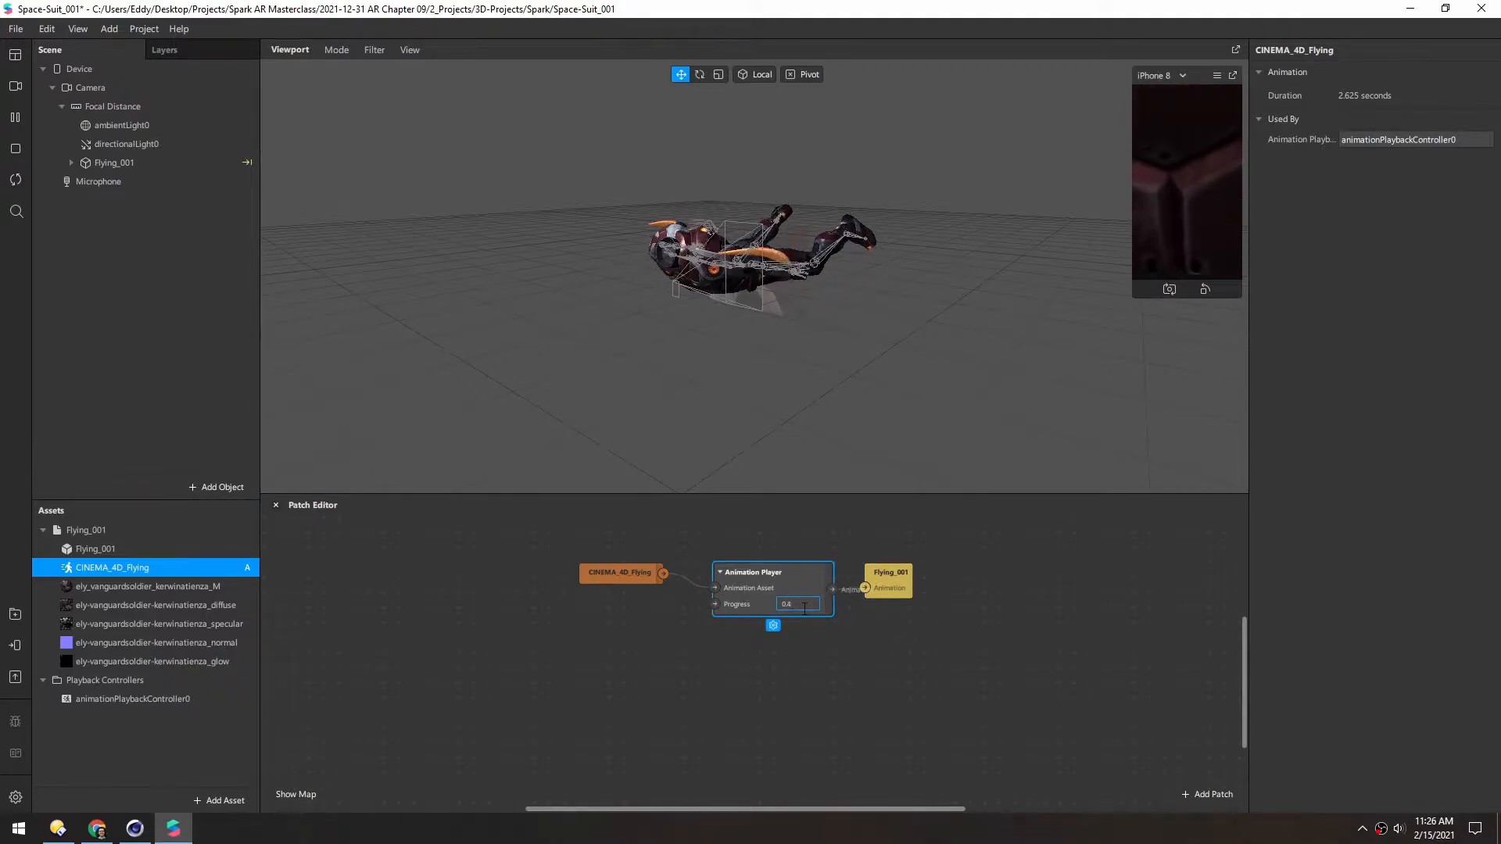
pyautogui.press('BackSpace')
pyautogui.write('2')
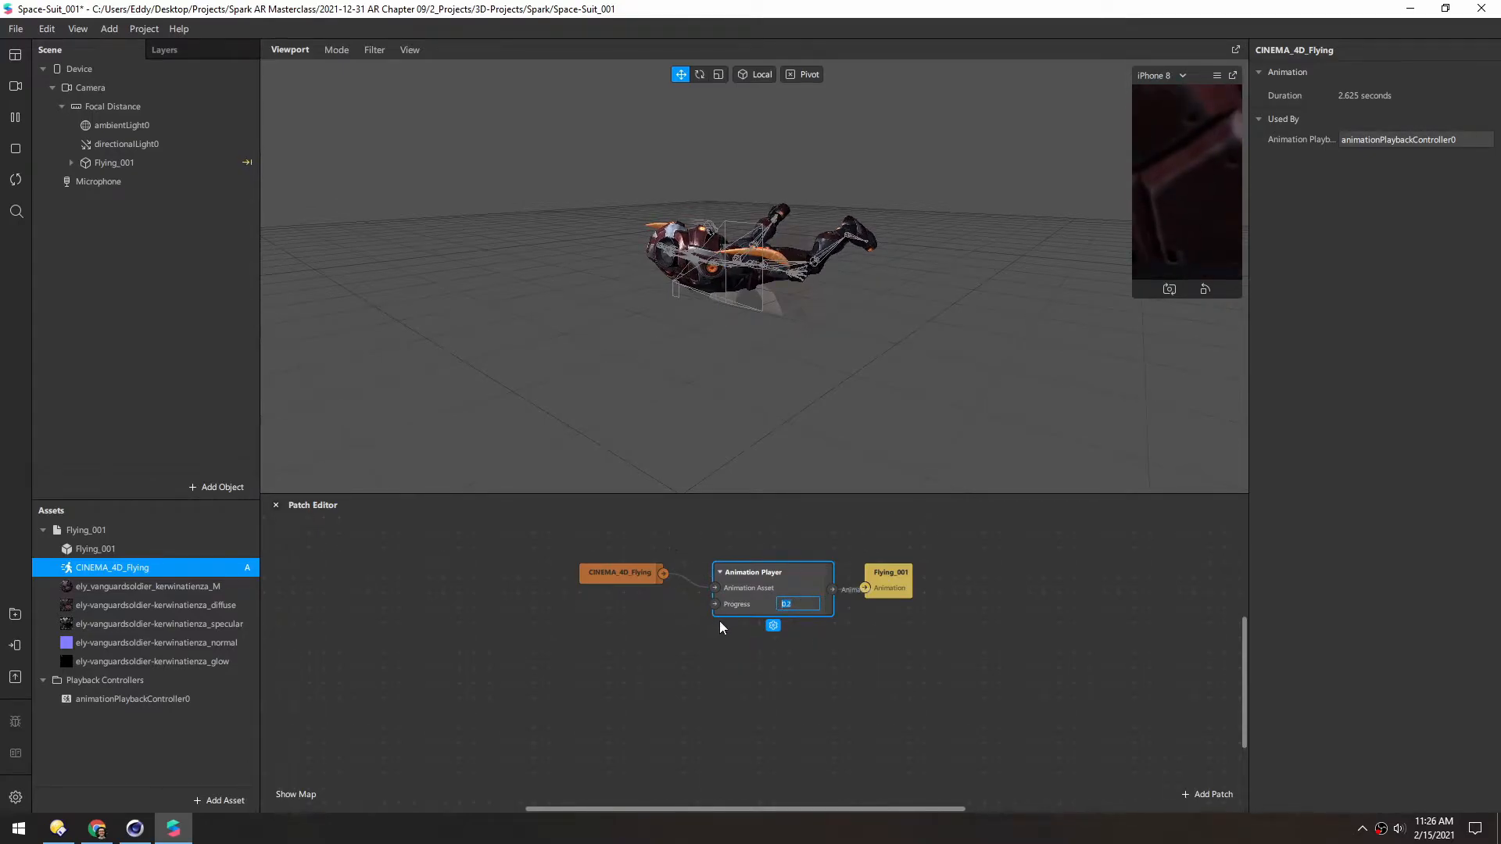
# Add a Loop Animation patch driving Animation Player's progress with a 2.5-second duration
pyautogui.click(583, 626)
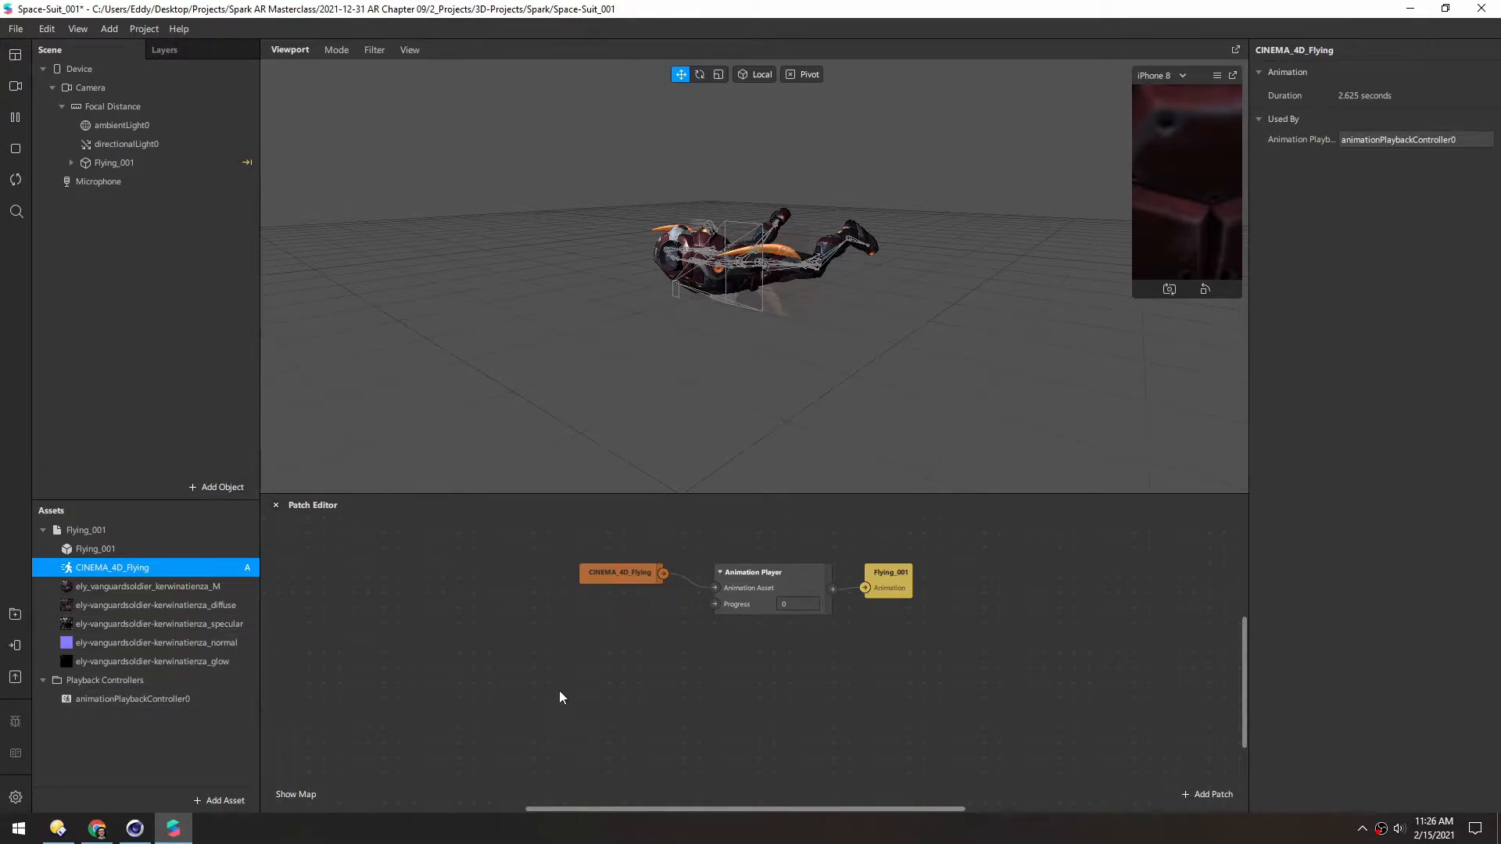
pyautogui.doubleClick(569, 658)
pyautogui.write('loop')
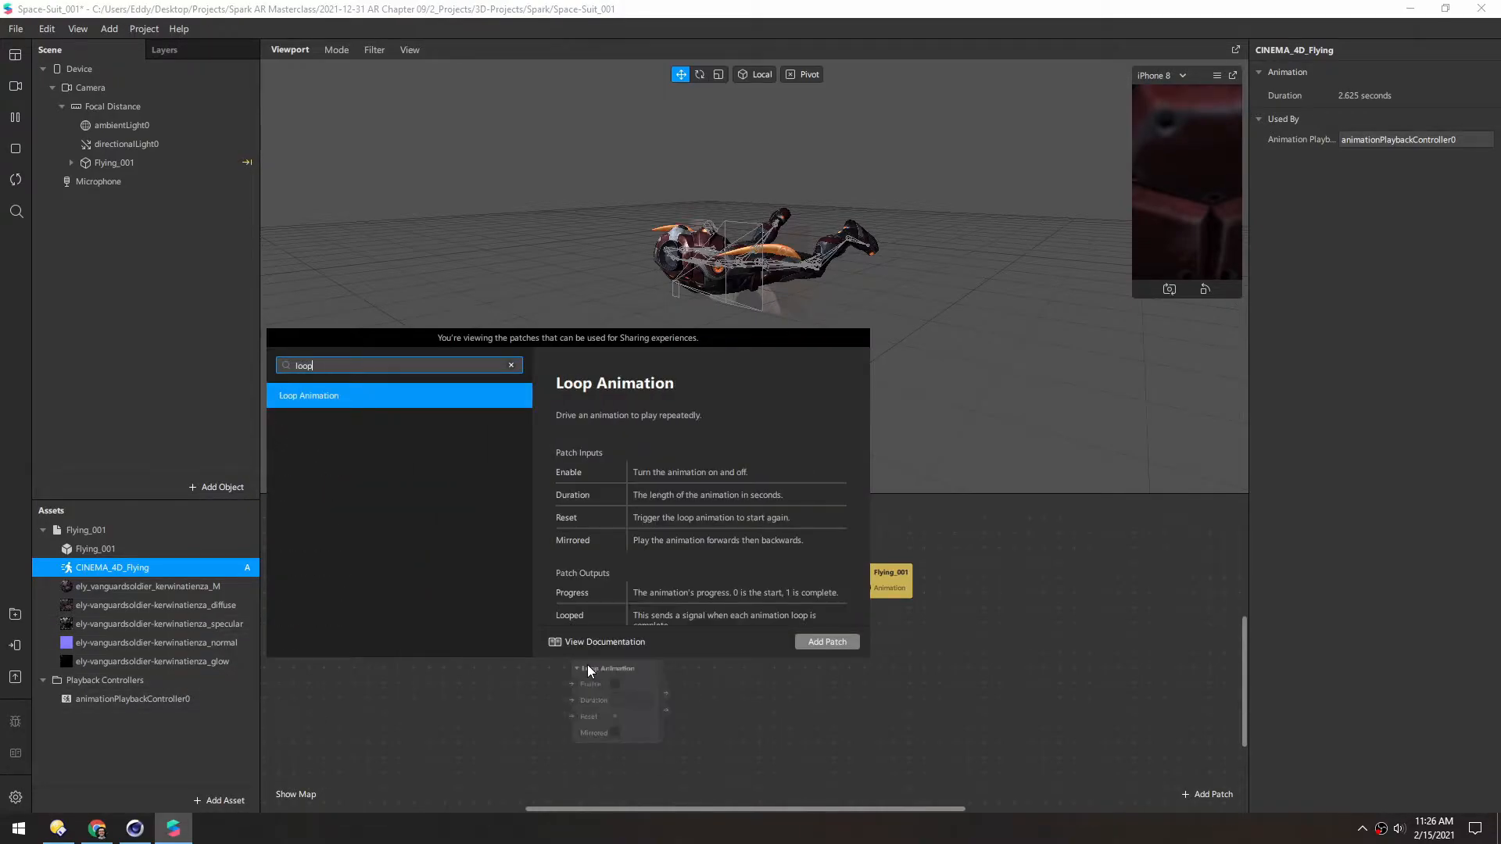
pyautogui.press('Return')
pyautogui.moveTo(588, 680)
pyautogui.mouseDown()
pyautogui.moveTo(615, 620)
pyautogui.moveTo(602, 606)
pyautogui.moveTo(716, 605)
pyautogui.mouseUp()
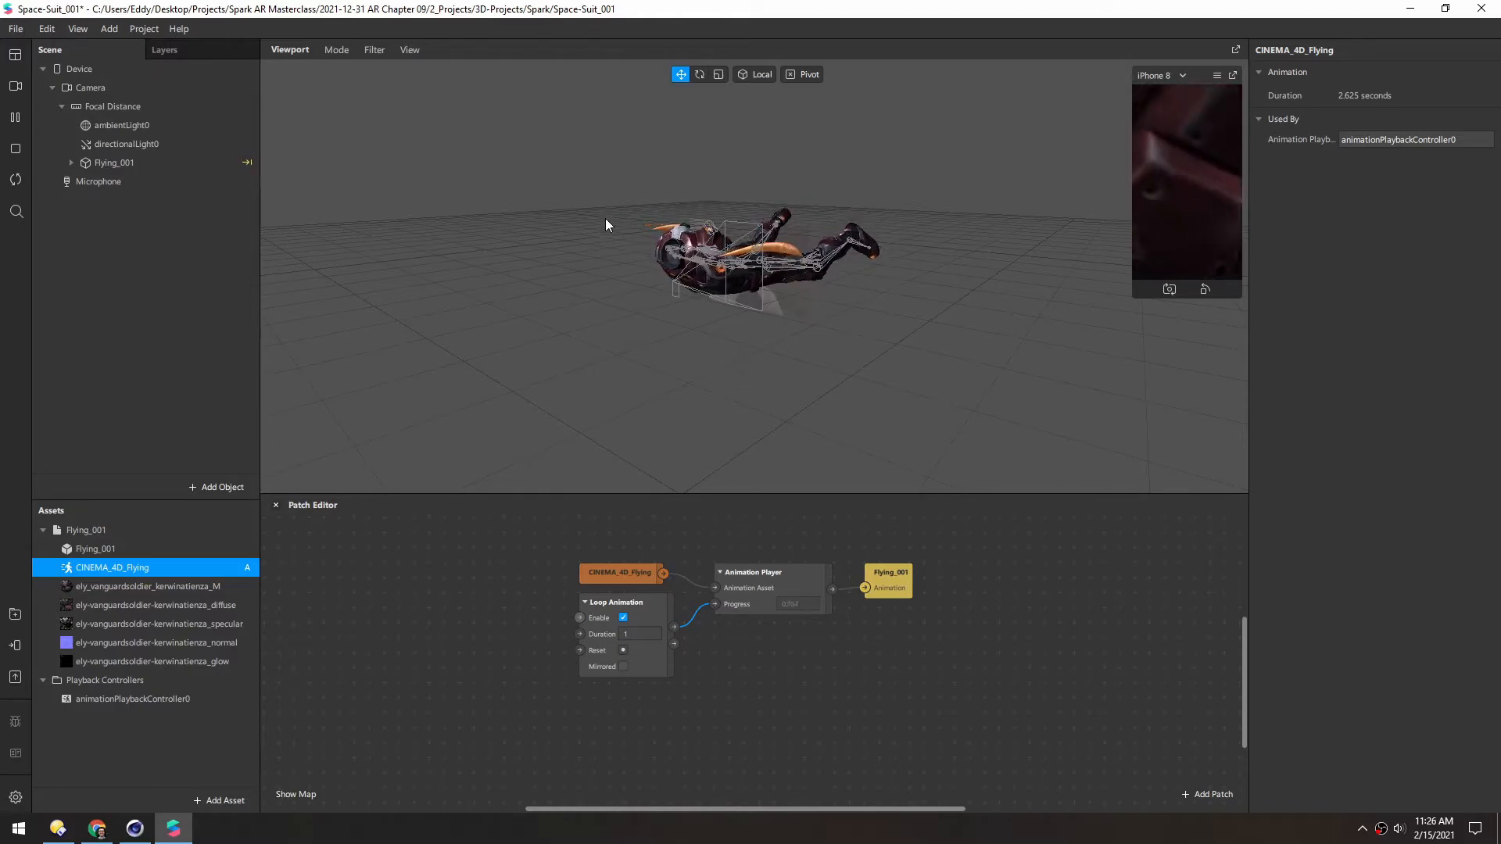
pyautogui.click(639, 634)
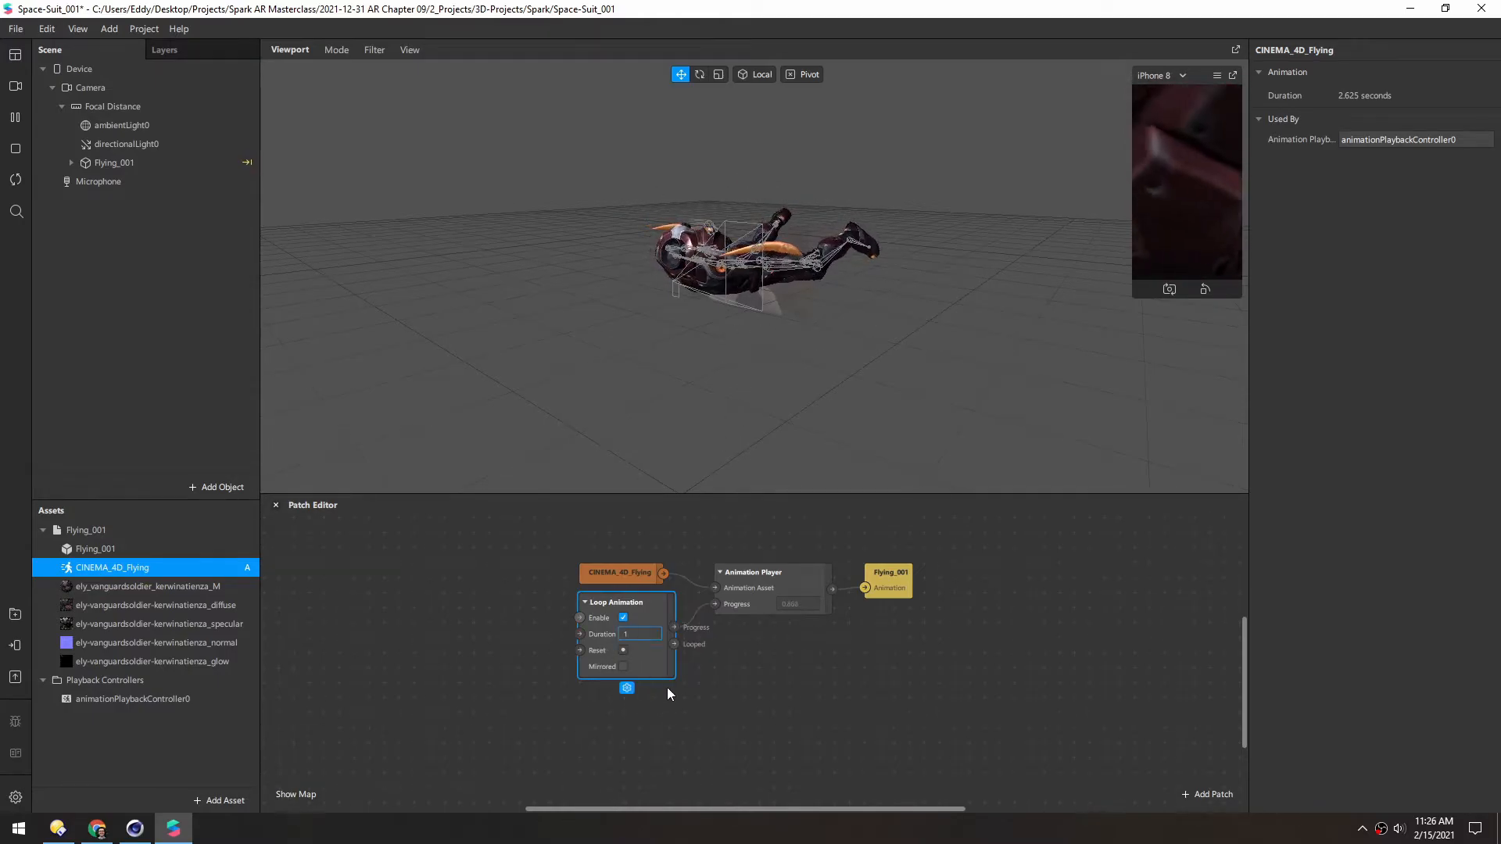
pyautogui.write('2')
pyautogui.write('.5')
pyautogui.press('Return')
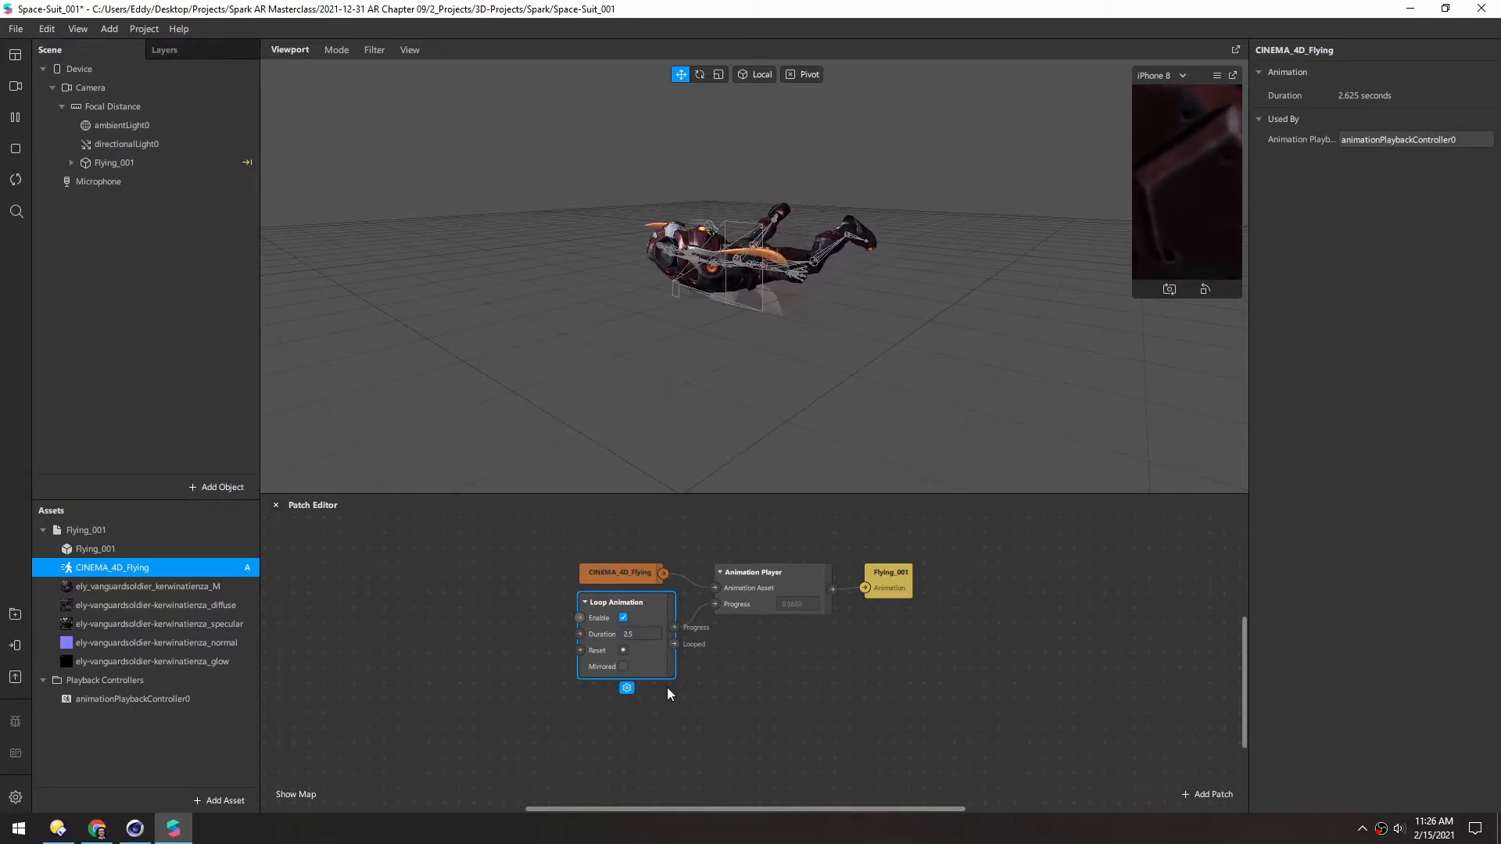
pyautogui.hscroll(-3, 618, 595)
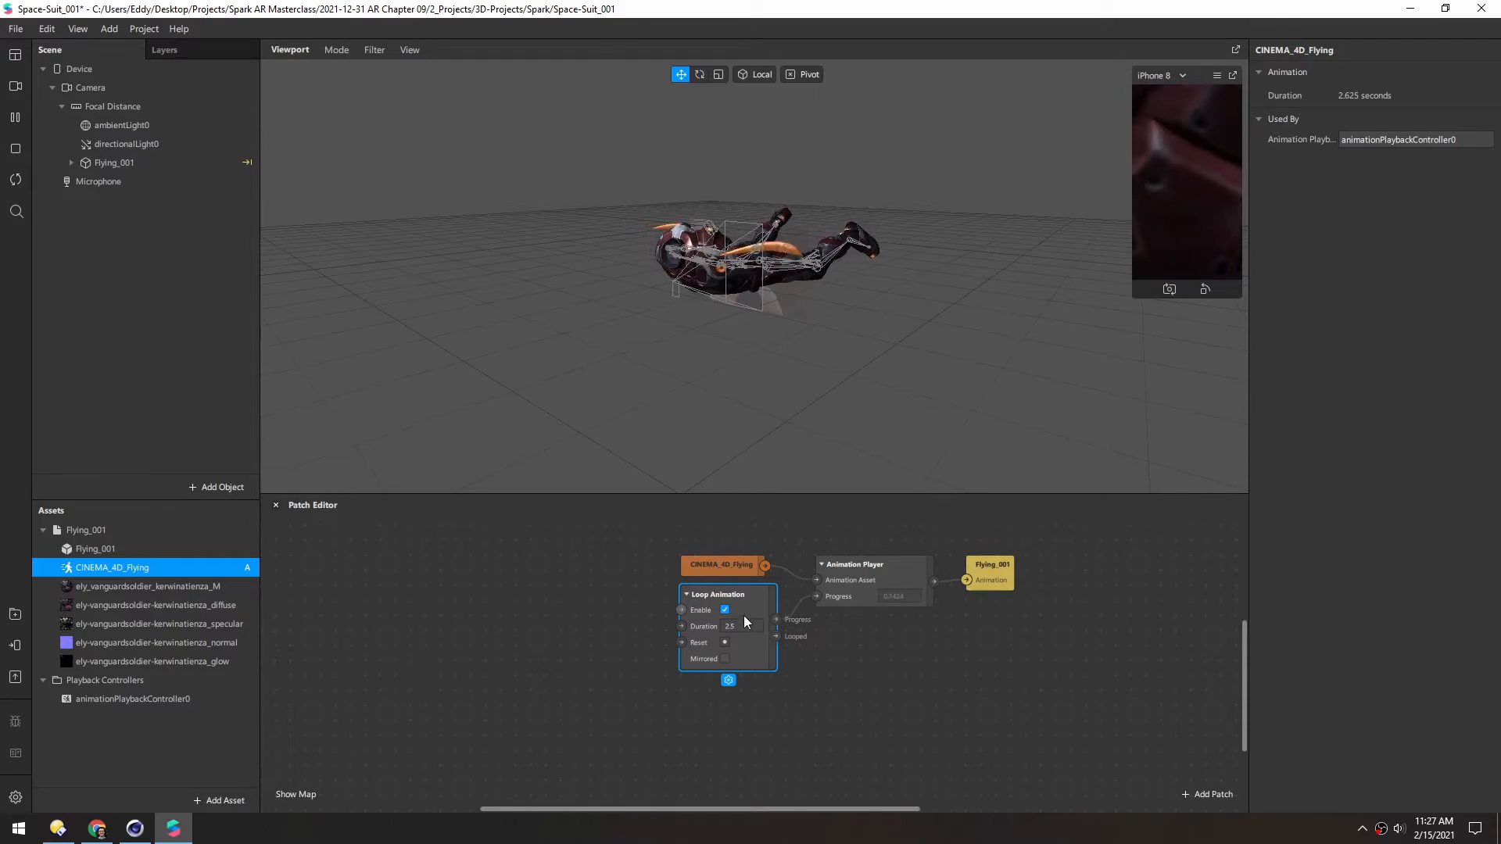
# Add a Mouth Open patch via the patch search and place it in the graph
pyautogui.doubleClick(465, 618)
pyautogui.write('open')
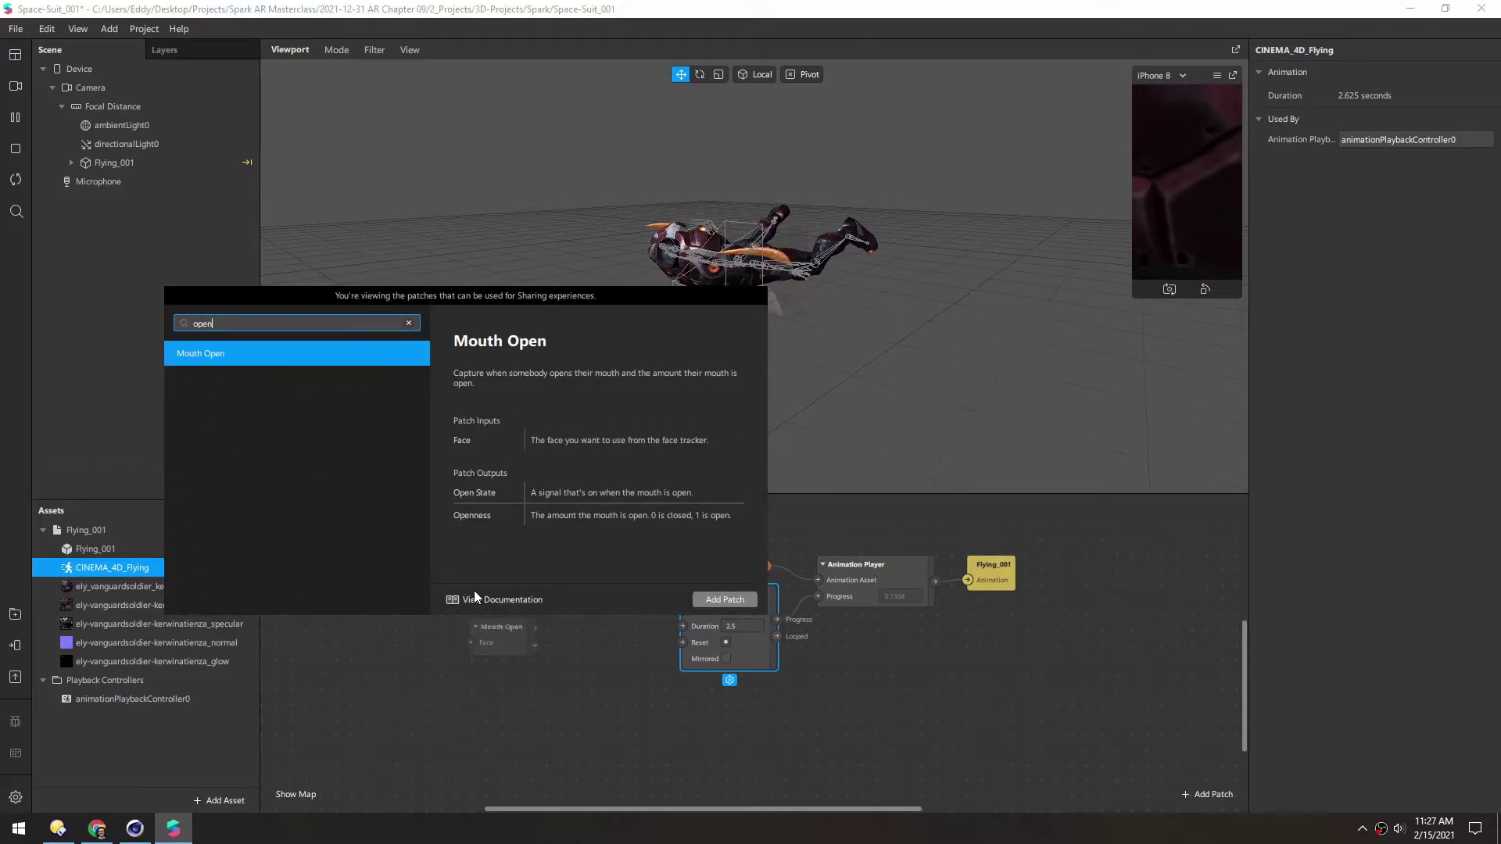
pyautogui.press('Return')
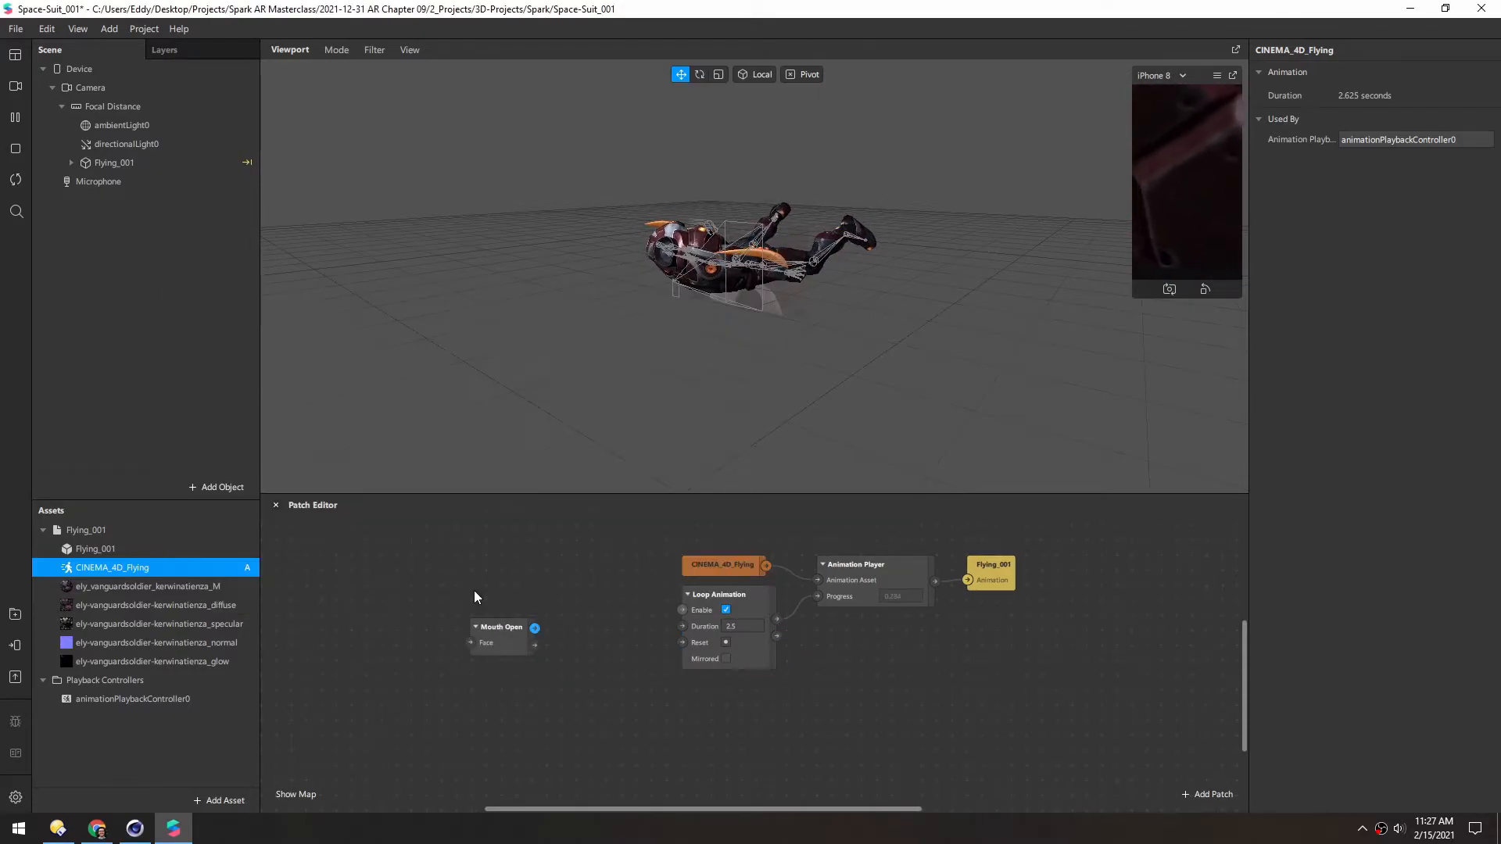
pyautogui.moveTo(508, 621); pyautogui.dragTo(531, 606)
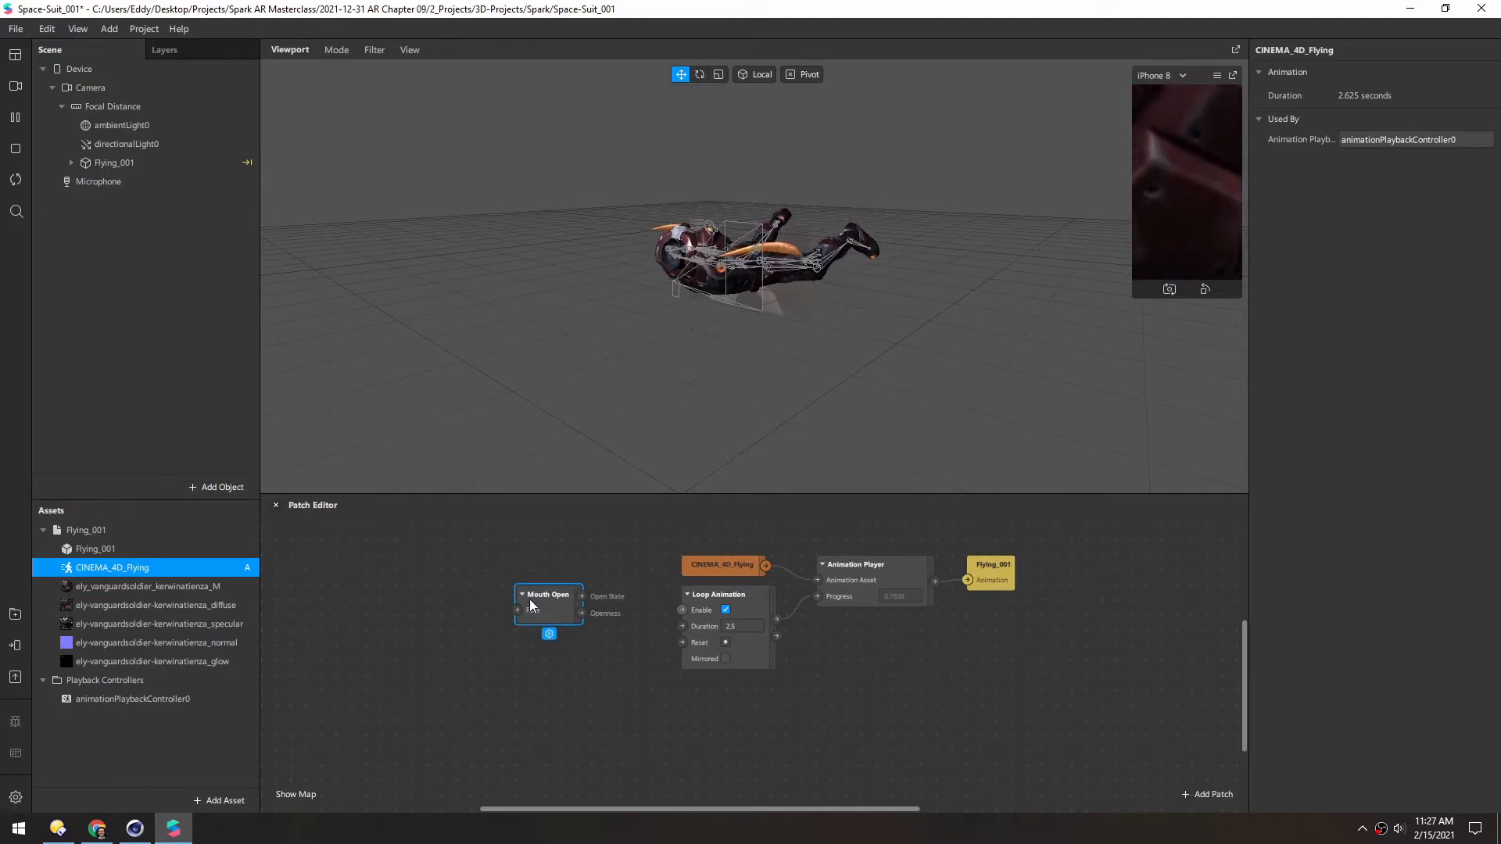
# Add a Face Tracker to the scene and bring faceTracker0 into the patch graph
pyautogui.rightClick(139, 260)
pyautogui.click(308, 269)
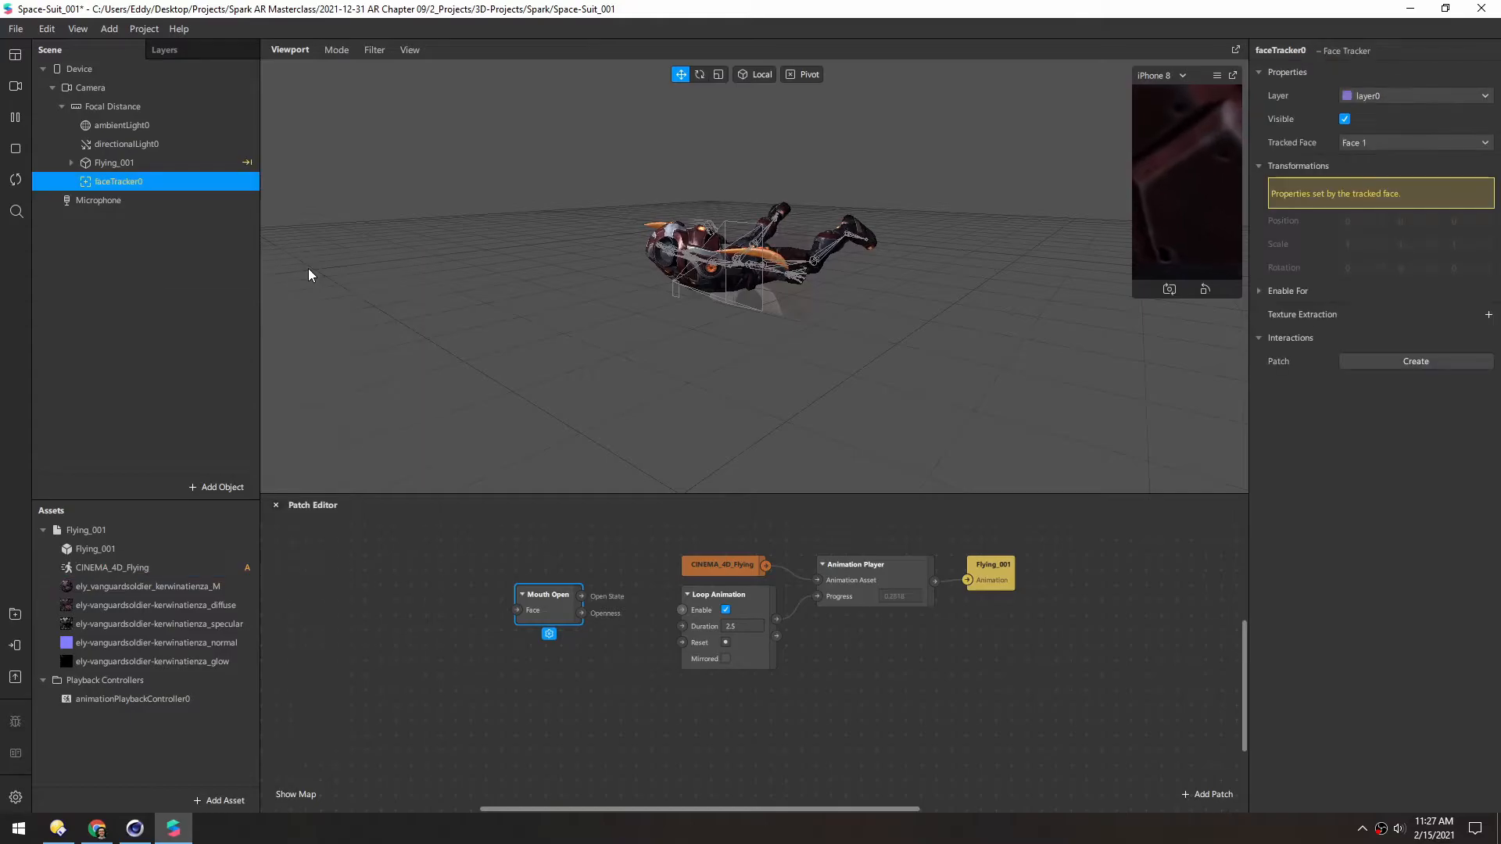
pyautogui.moveTo(94, 183); pyautogui.dragTo(339, 598)
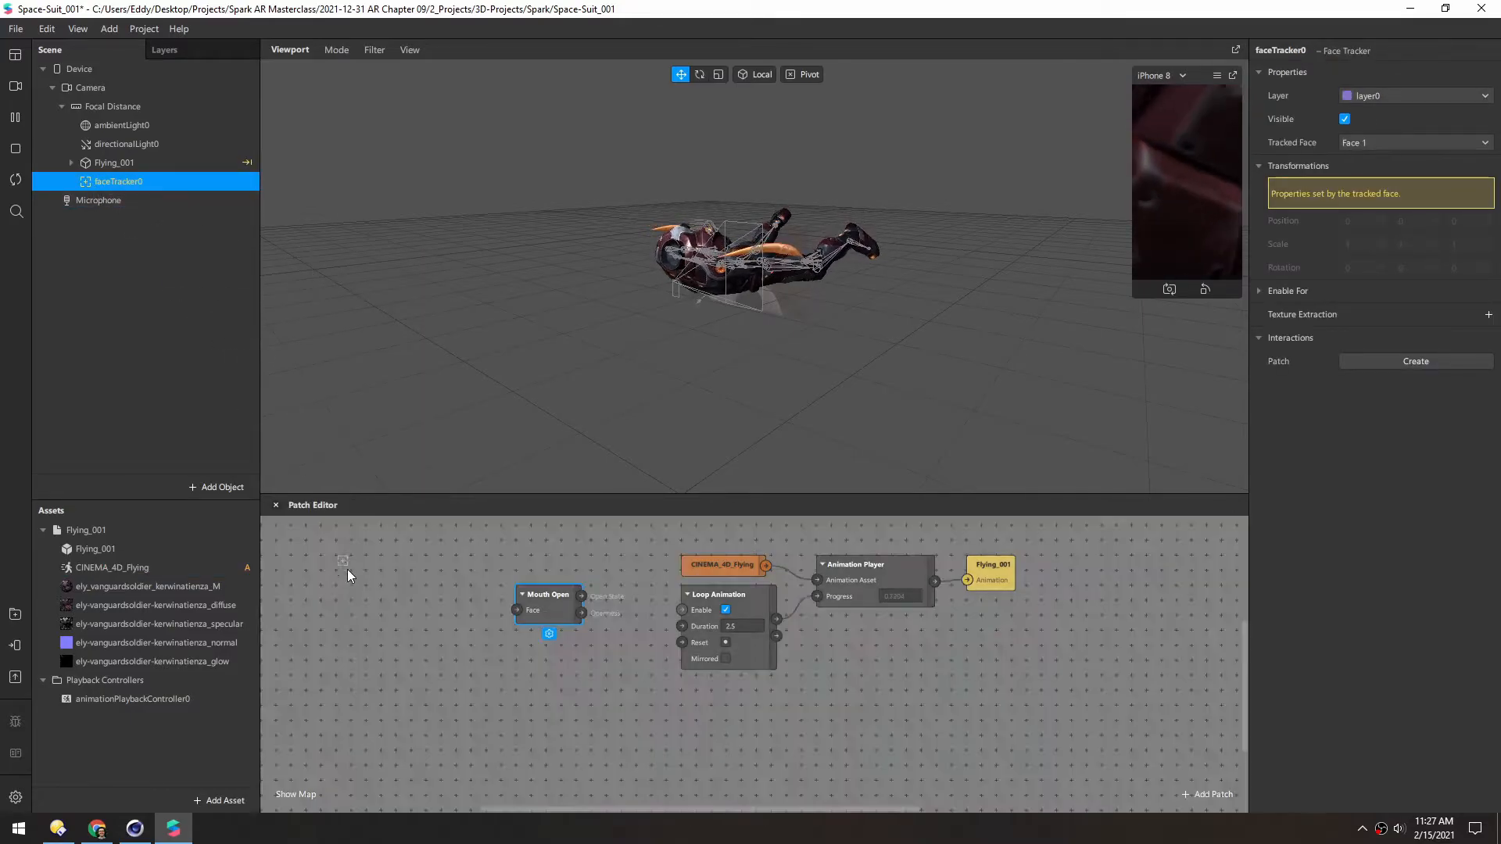
pyautogui.moveTo(543, 684); pyautogui.dragTo(774, 659, button='middle')
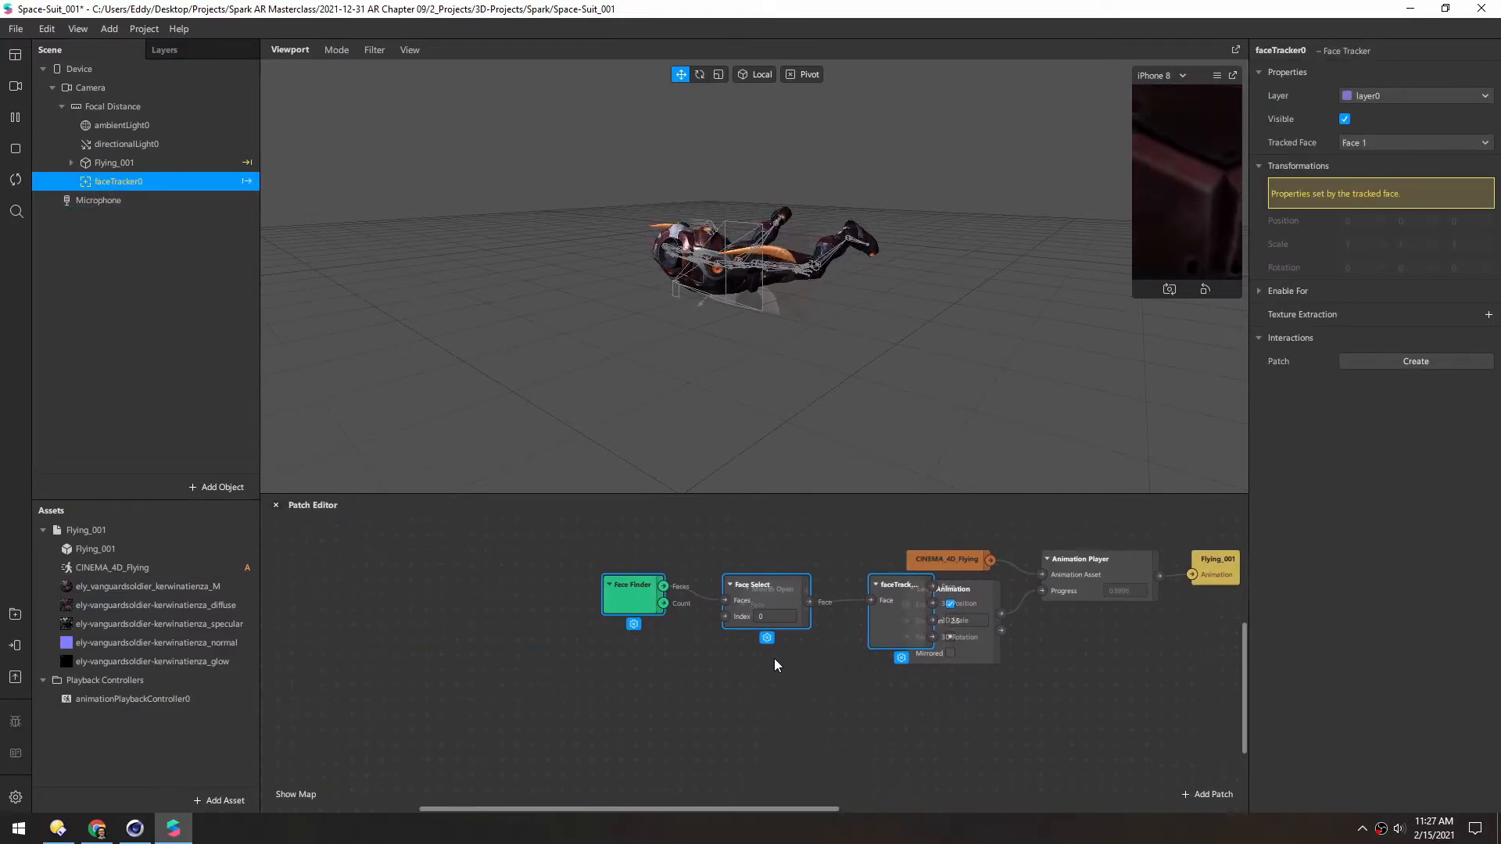
# Arrange the face-tracking patches and feed the tracked face into Mouth Open's Face input
pyautogui.moveTo(775, 587); pyautogui.dragTo(522, 592)
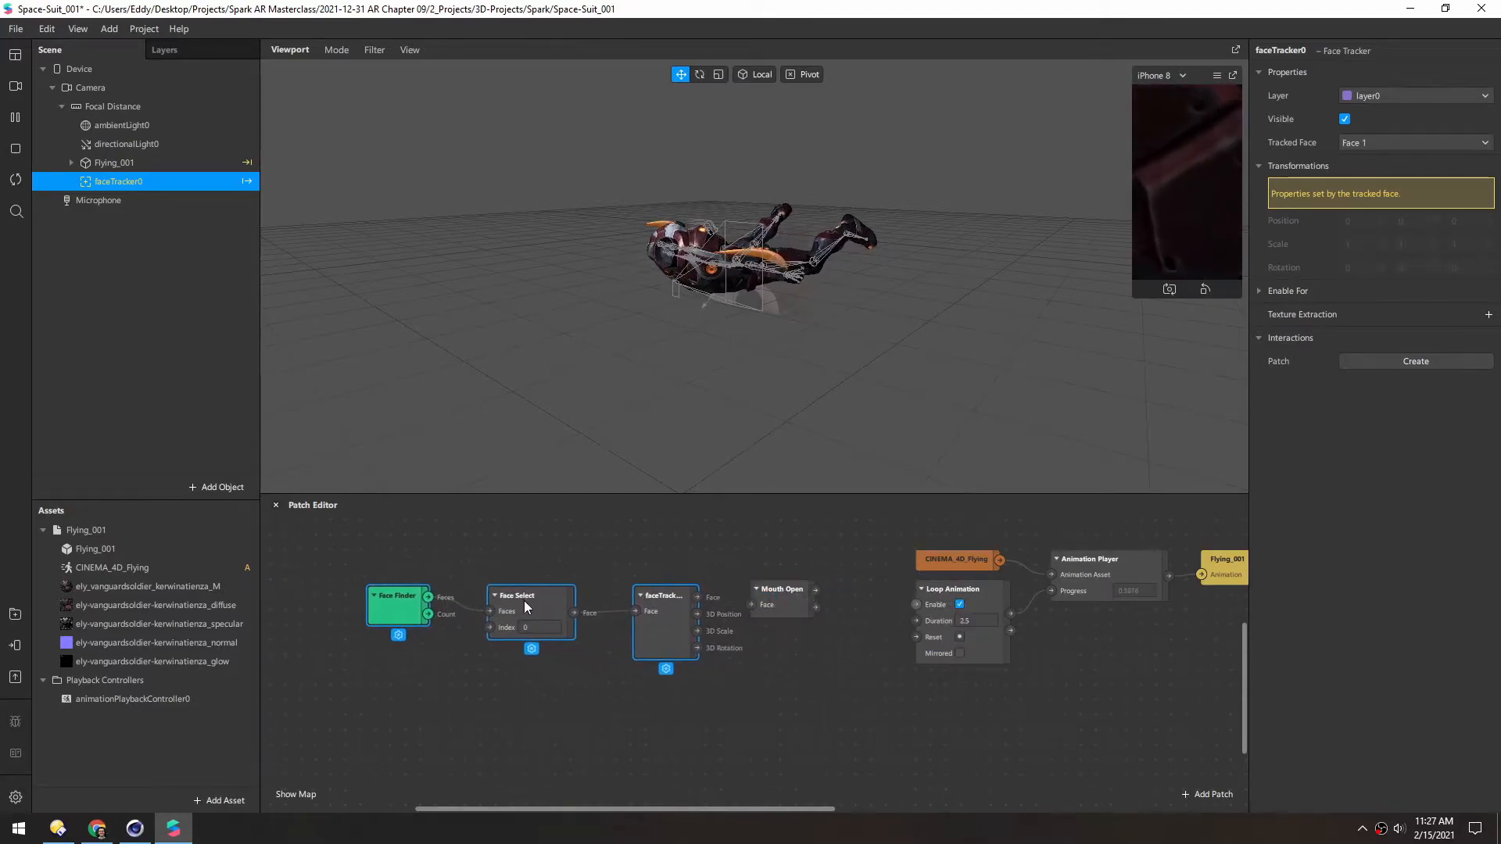
pyautogui.click(626, 705)
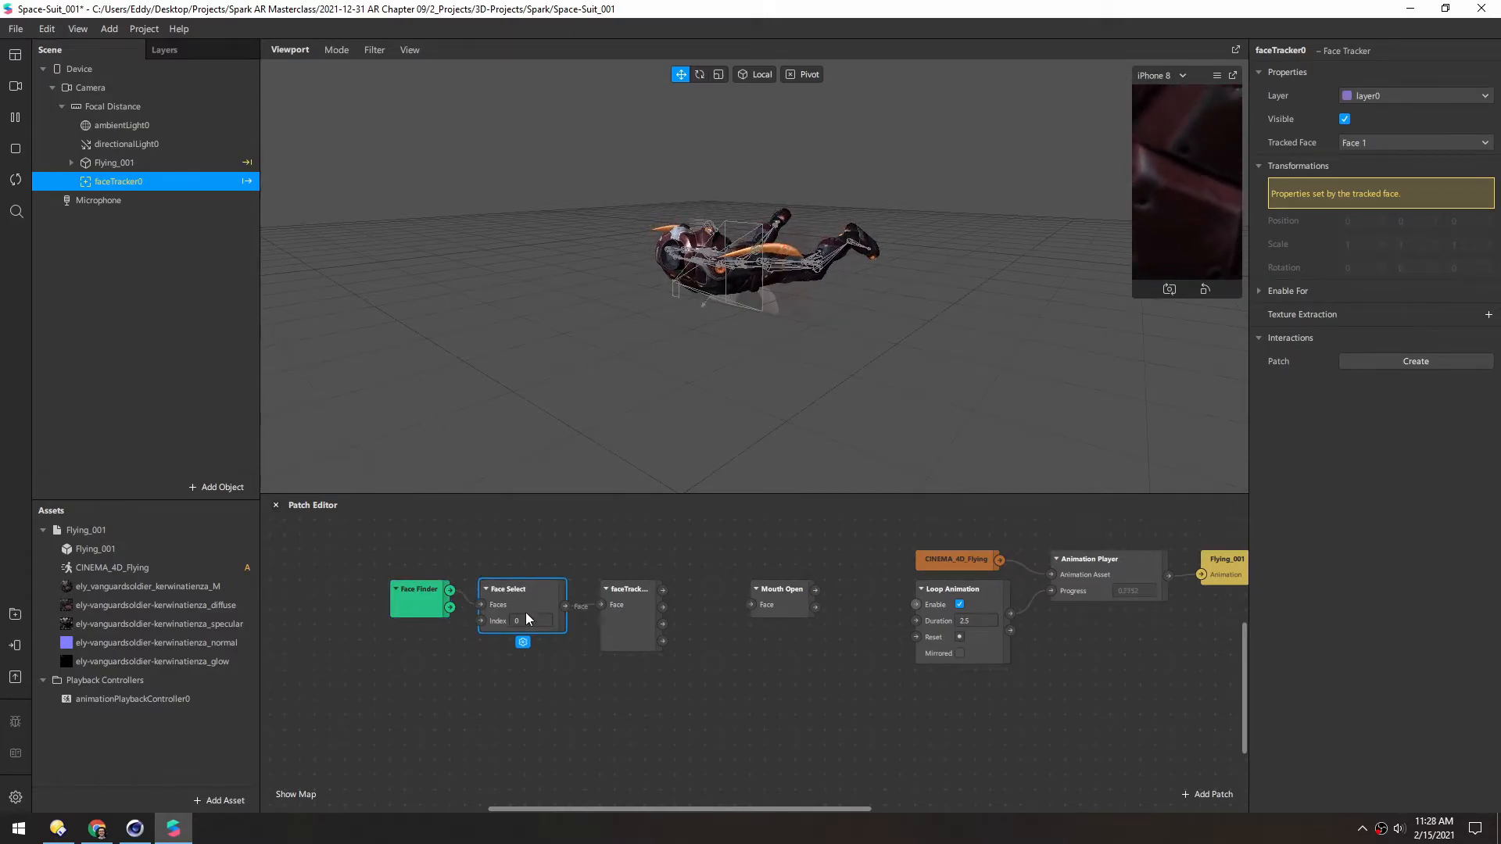
pyautogui.click(620, 626)
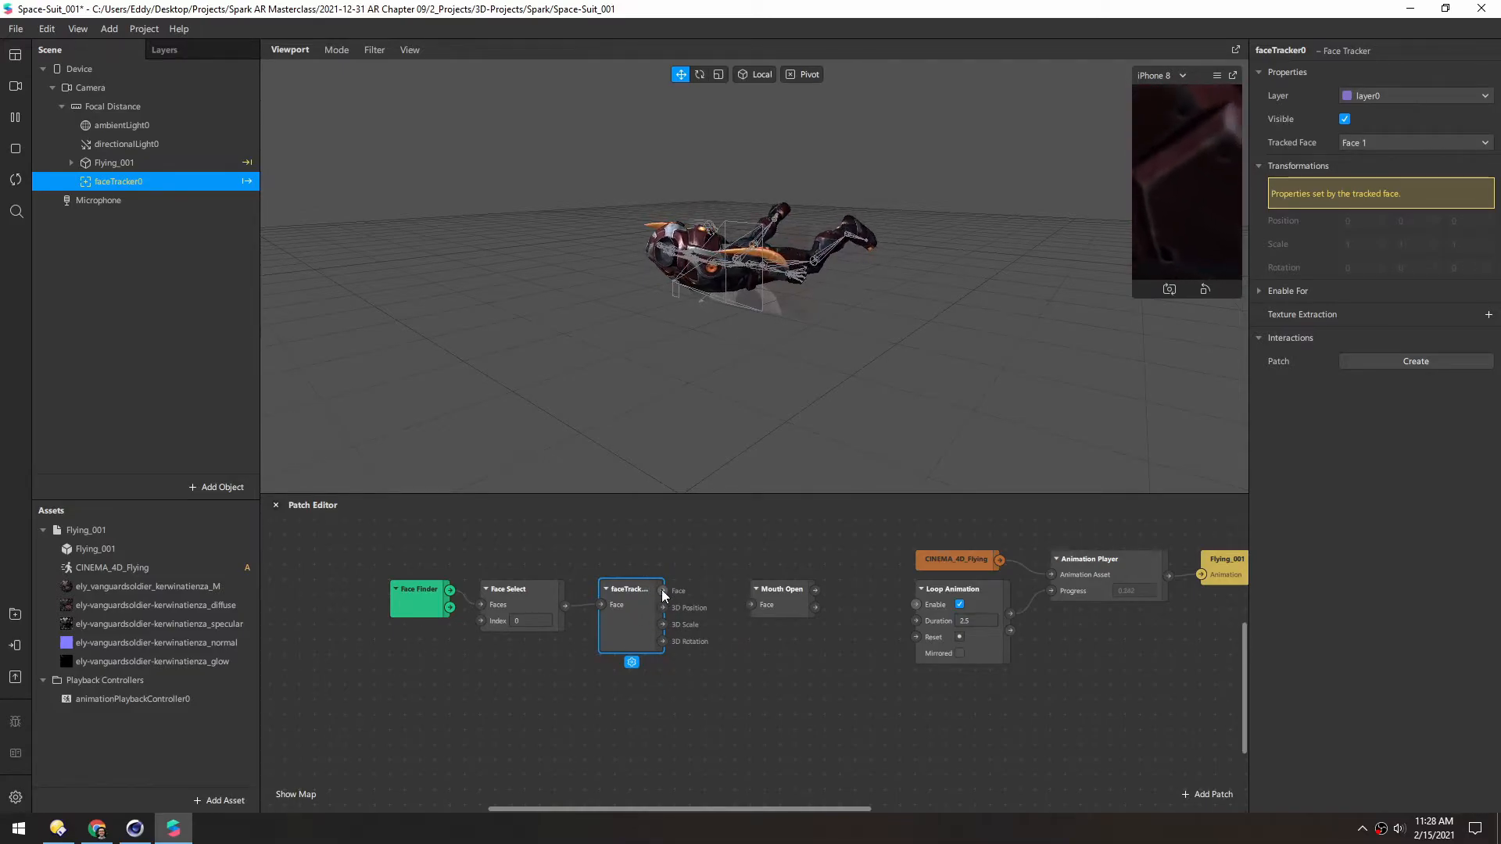
pyautogui.moveTo(662, 589)
pyautogui.mouseDown()
pyautogui.moveTo(755, 611)
pyautogui.moveTo(743, 601)
pyautogui.mouseUp()
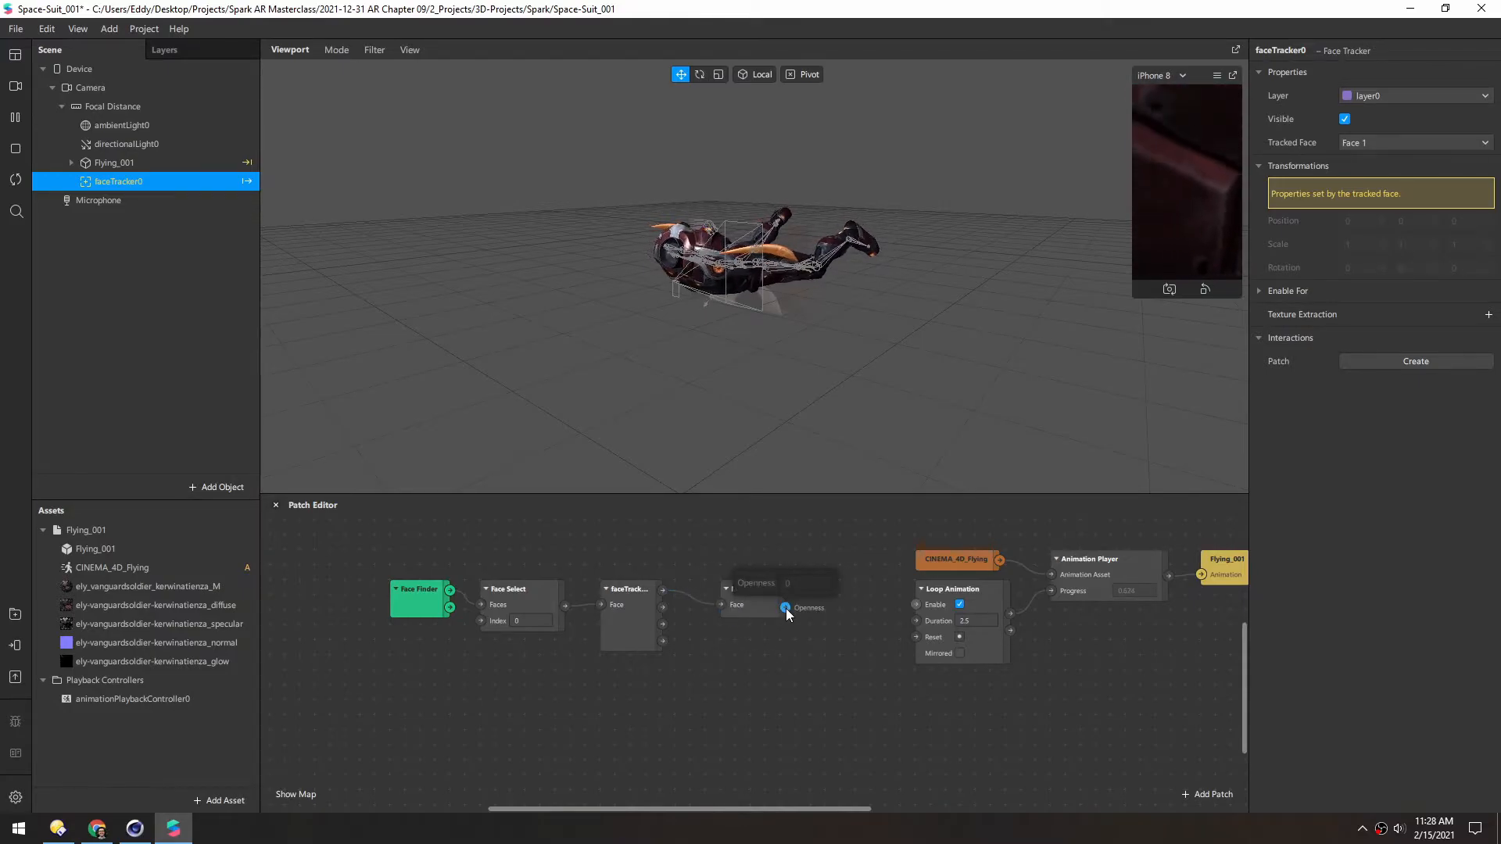
pyautogui.moveTo(785, 606)
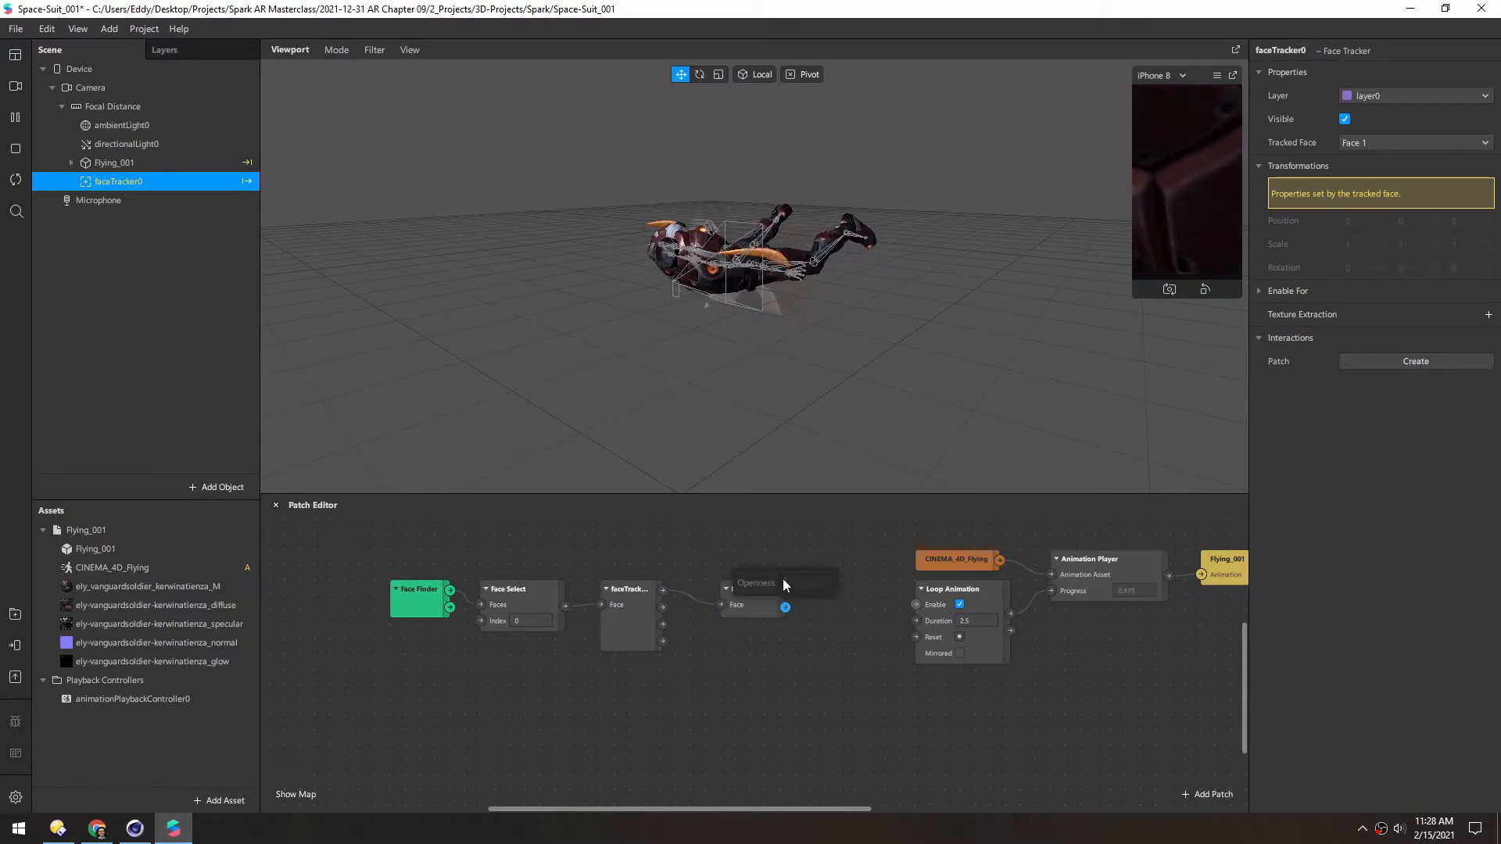
pyautogui.click(751, 590)
pyautogui.hscroll(3, 745, 579)
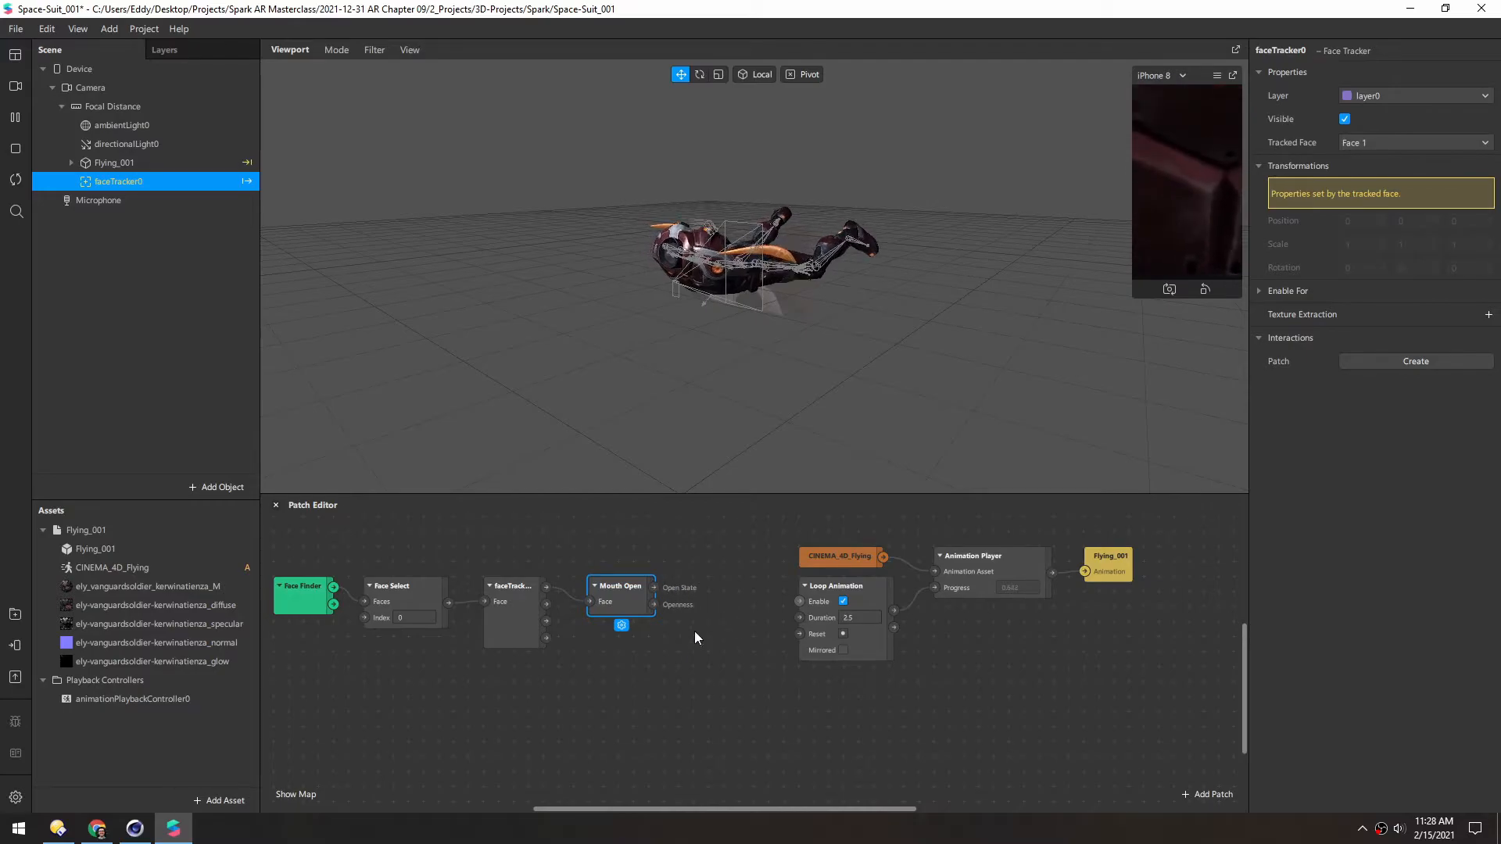
pyautogui.click(600, 644)
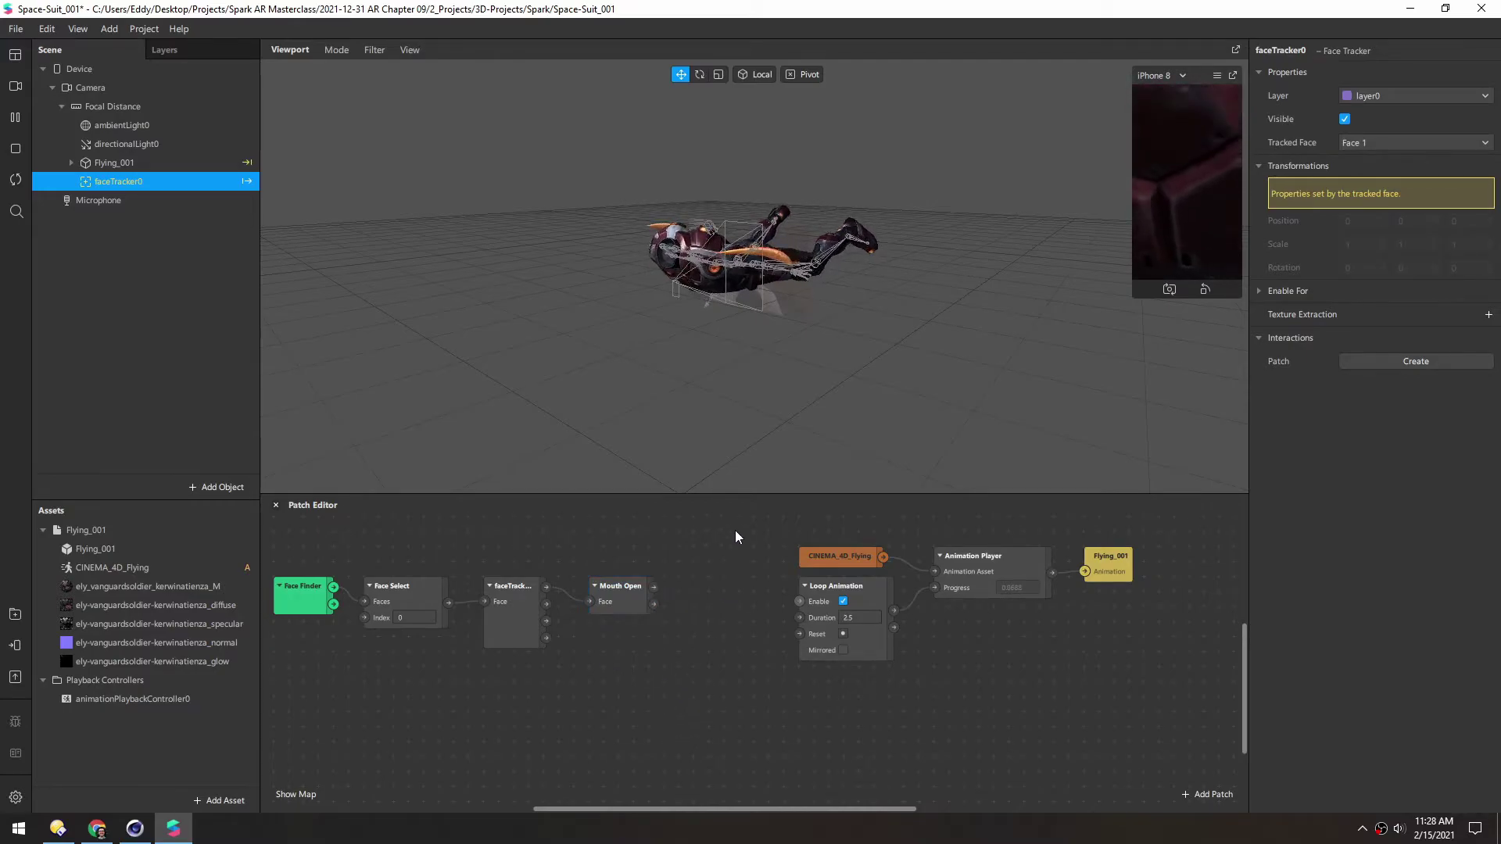
# Add a Subtract patch with First Value 2.5 taking mouth openness as its Second Value
pyautogui.rightClick(670, 645)
pyautogui.write('subtract')
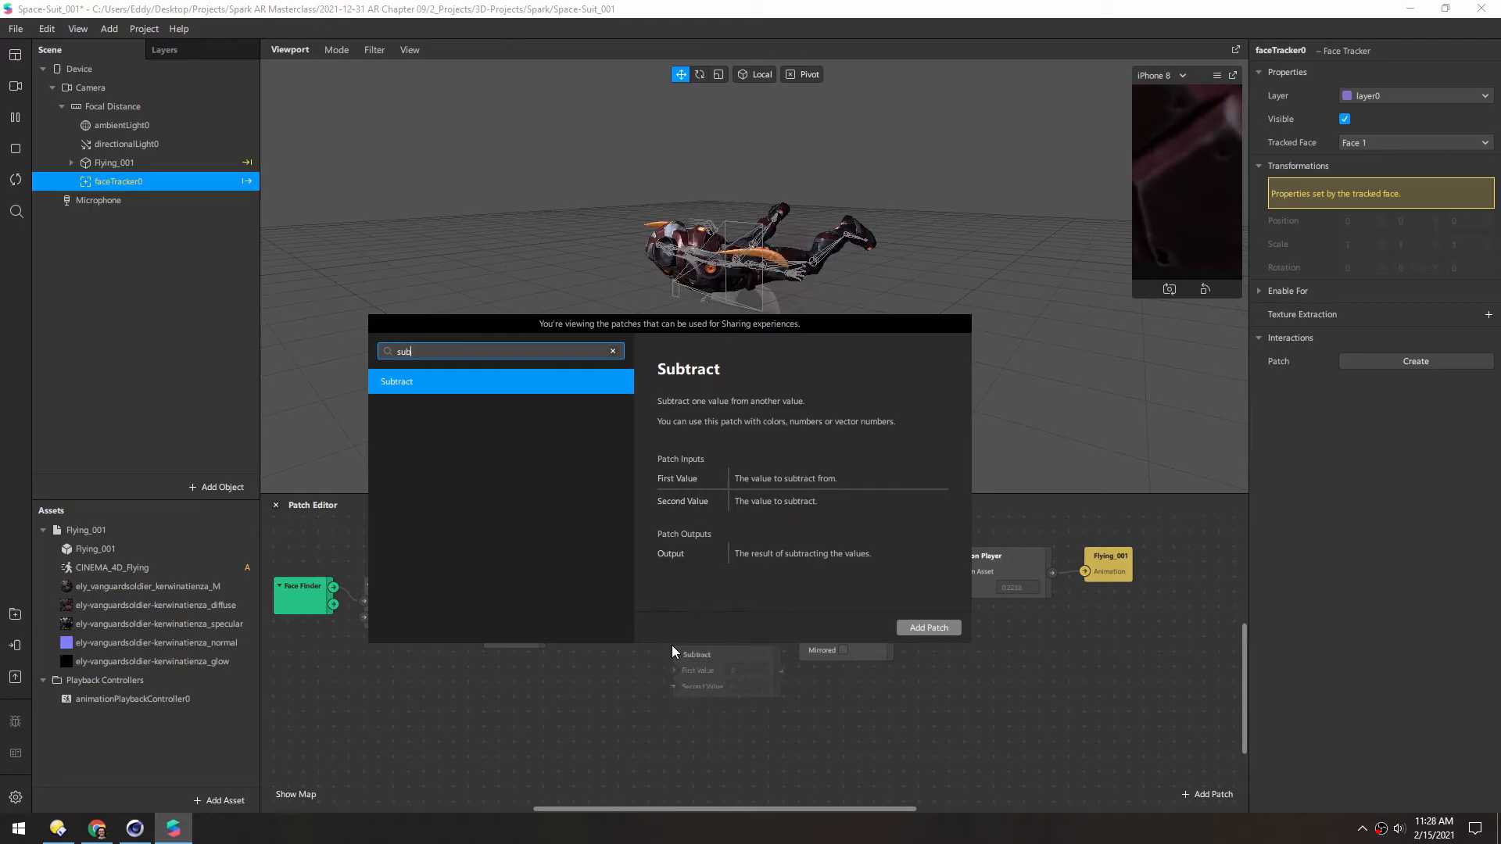
pyautogui.press('Return')
pyautogui.moveTo(731, 648)
pyautogui.mouseDown()
pyautogui.moveTo(709, 590)
pyautogui.moveTo(736, 582)
pyautogui.mouseUp()
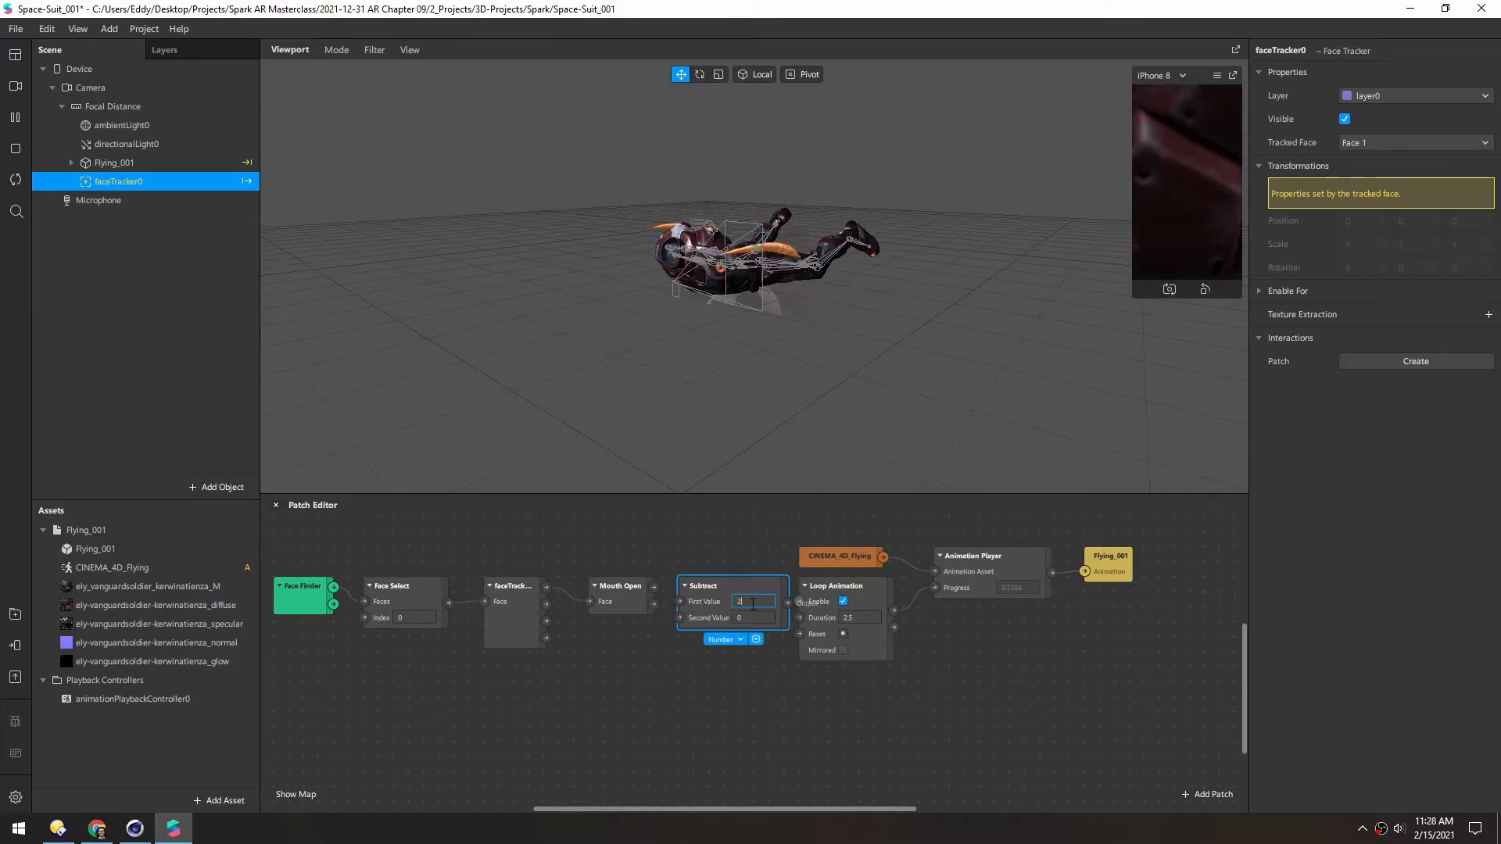
pyautogui.write('.5')
pyautogui.click(724, 586)
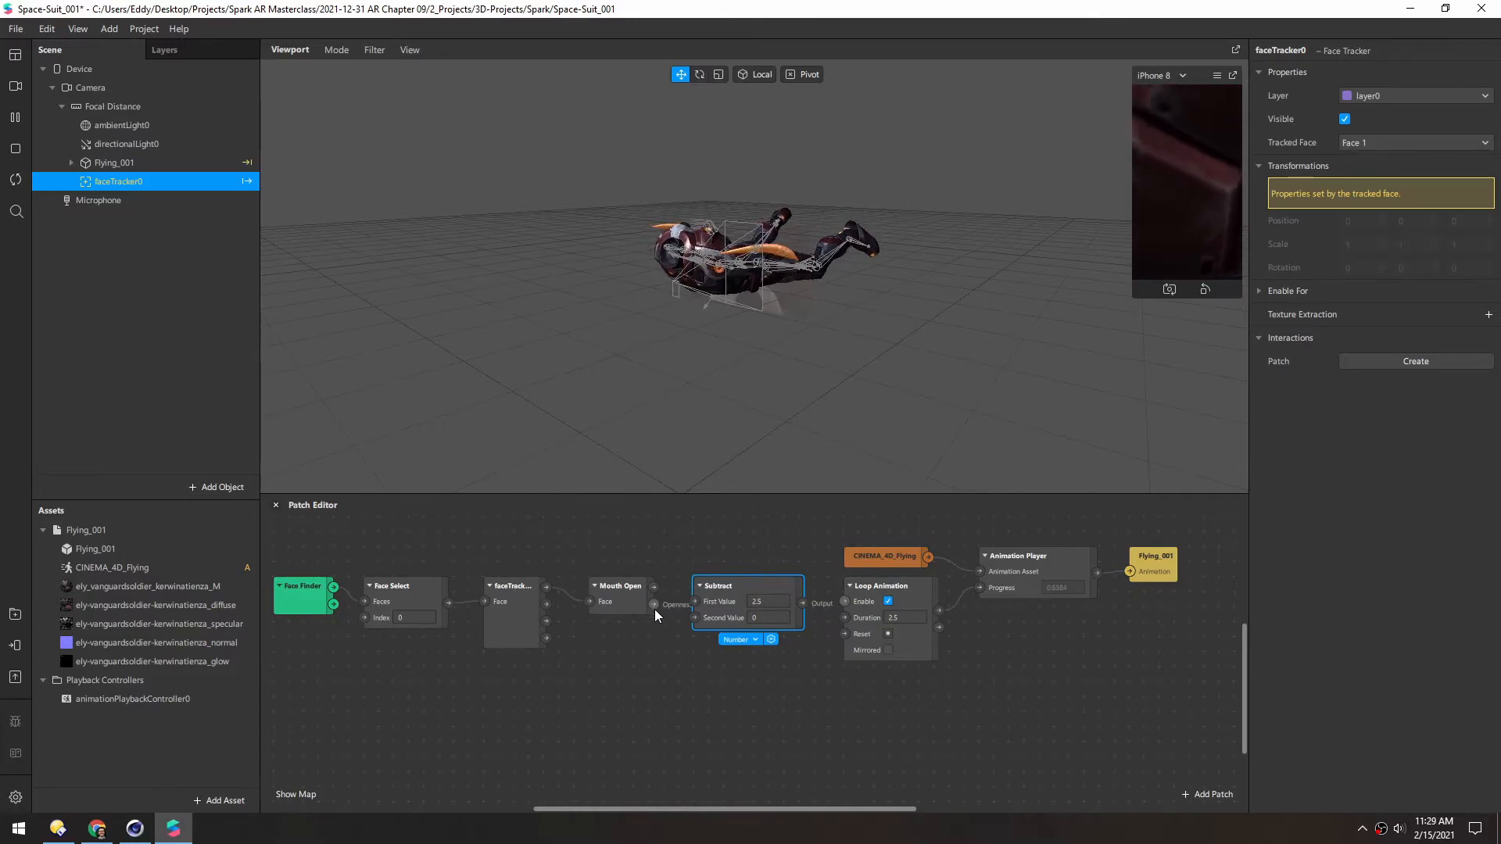
pyautogui.moveTo(654, 605); pyautogui.dragTo(693, 618)
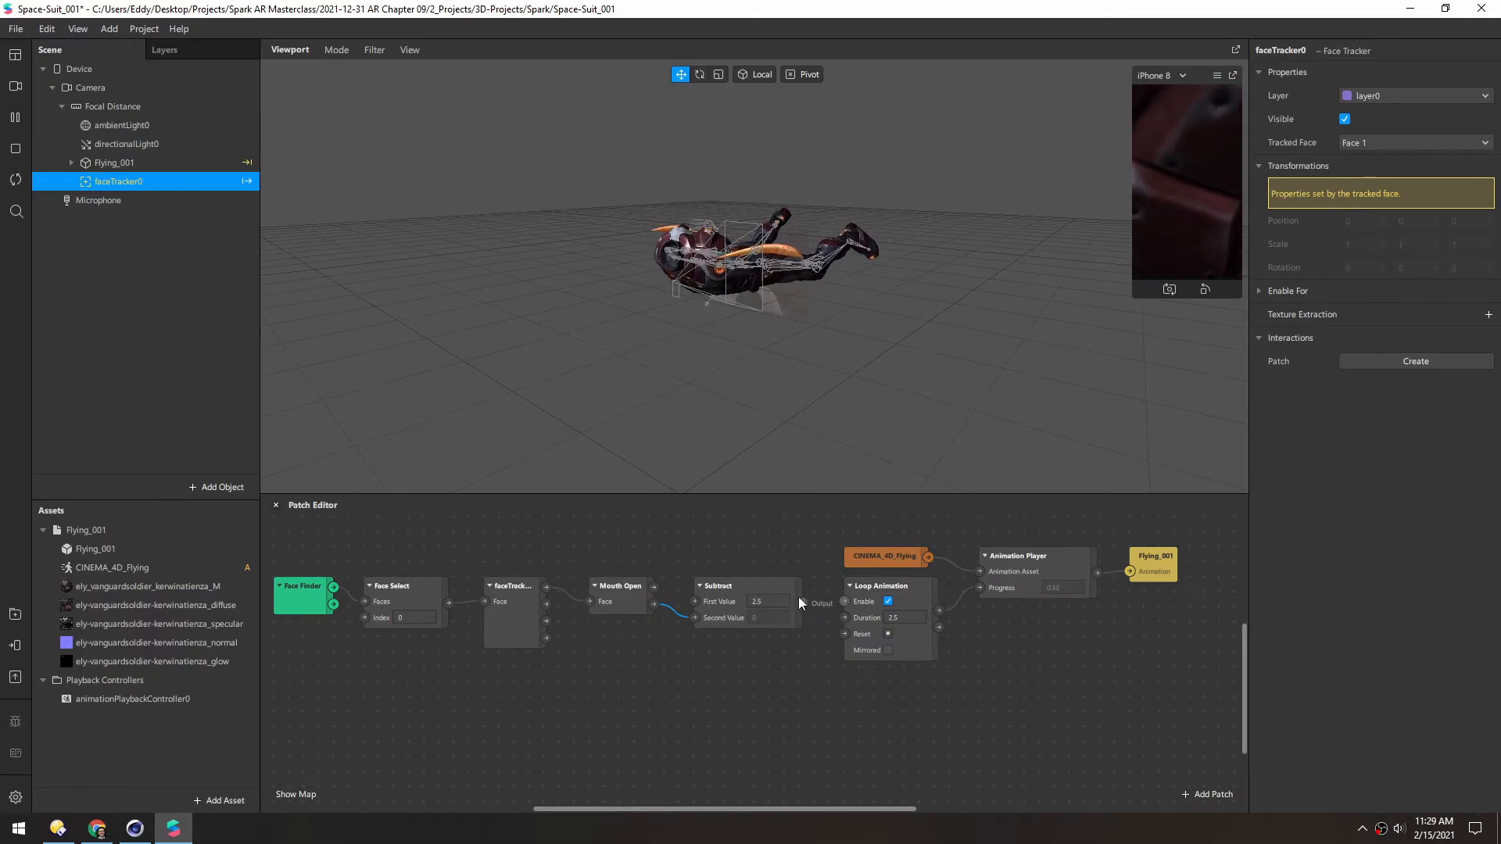
# Feed Subtract's output into Loop Animation's Duration and shift the face patches left
pyautogui.moveTo(802, 601); pyautogui.dragTo(844, 617)
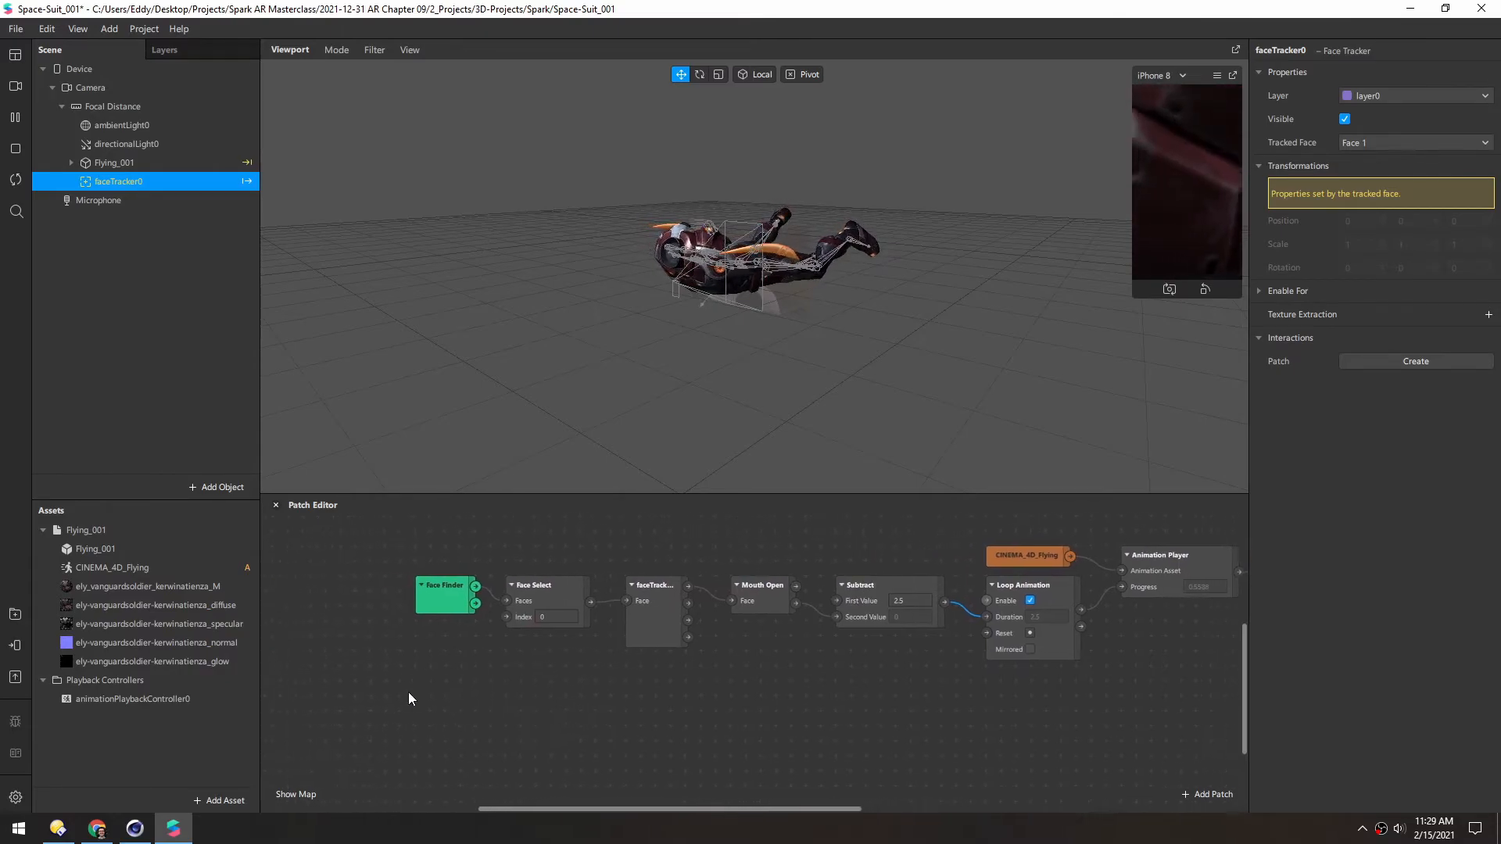
pyautogui.moveTo(383, 698)
pyautogui.mouseDown()
pyautogui.moveTo(757, 584)
pyautogui.moveTo(651, 586)
pyautogui.mouseUp()
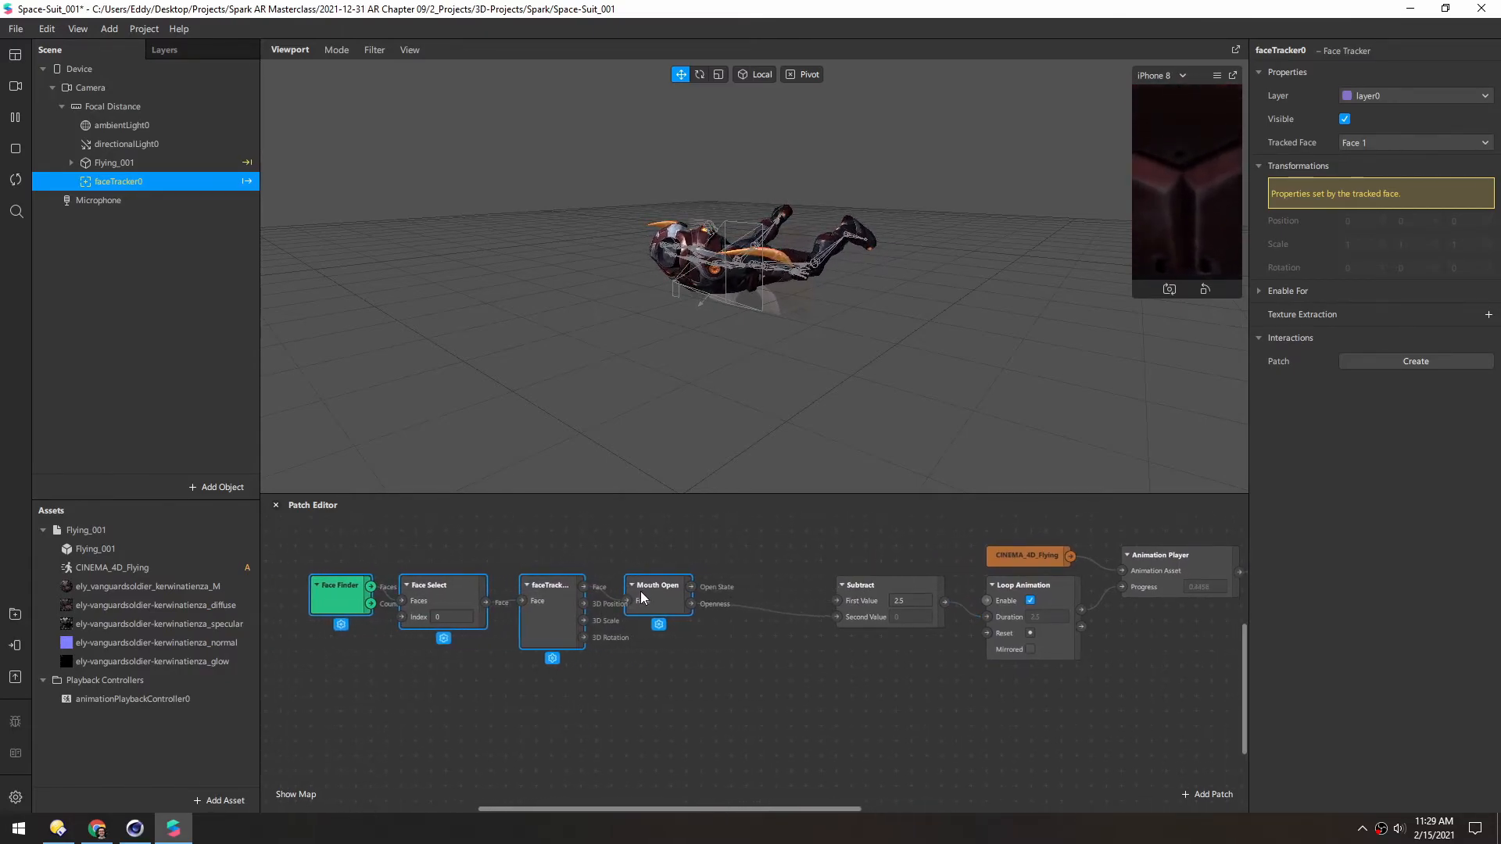
pyautogui.click(693, 666)
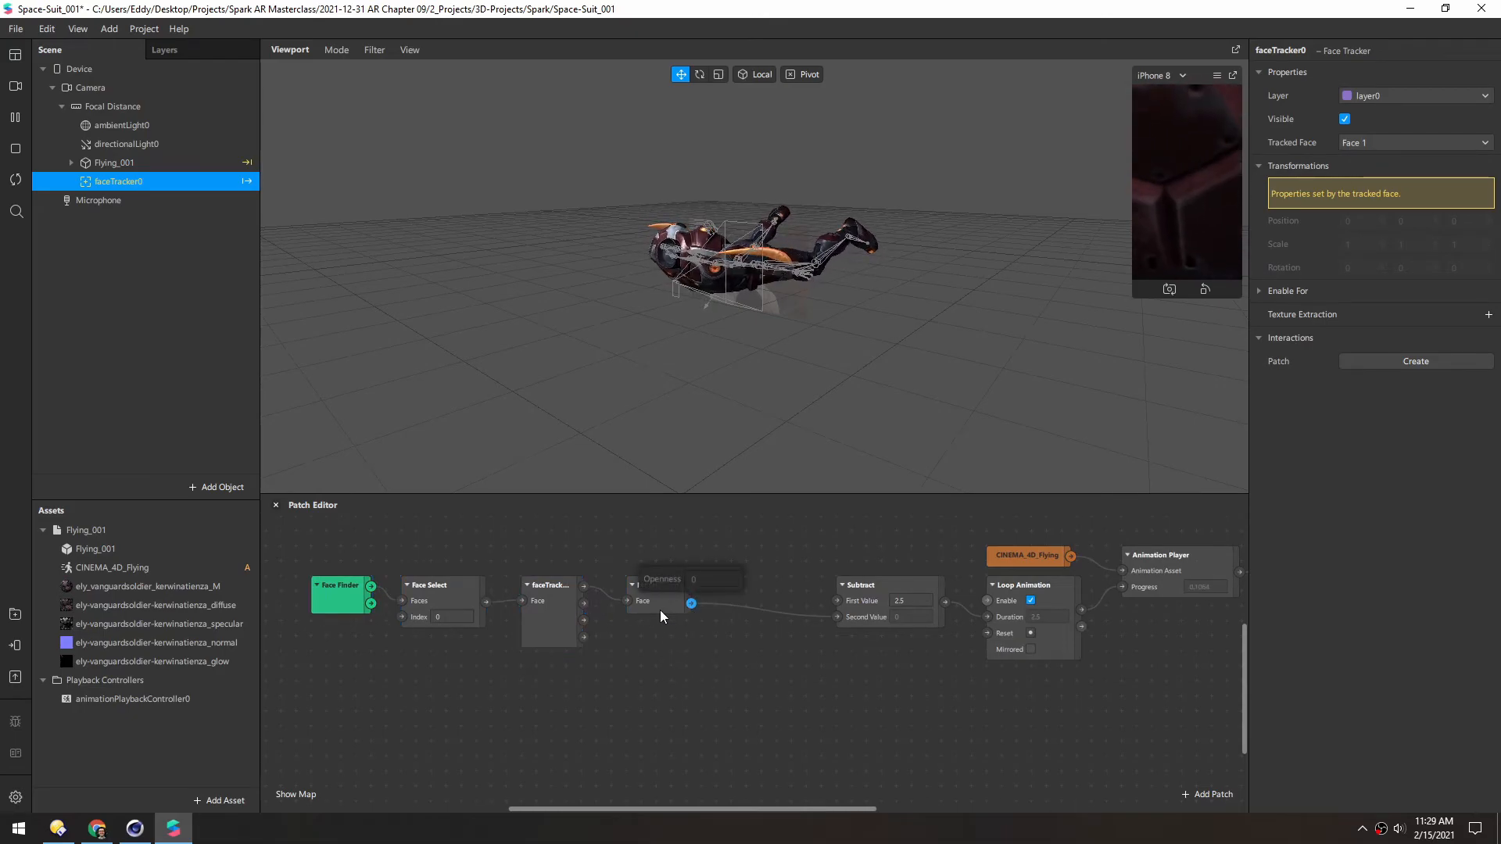
# Add a Multiply patch fed by Mouth Open openness with Second Value 2
pyautogui.moveTo(690, 605); pyautogui.dragTo(739, 651)
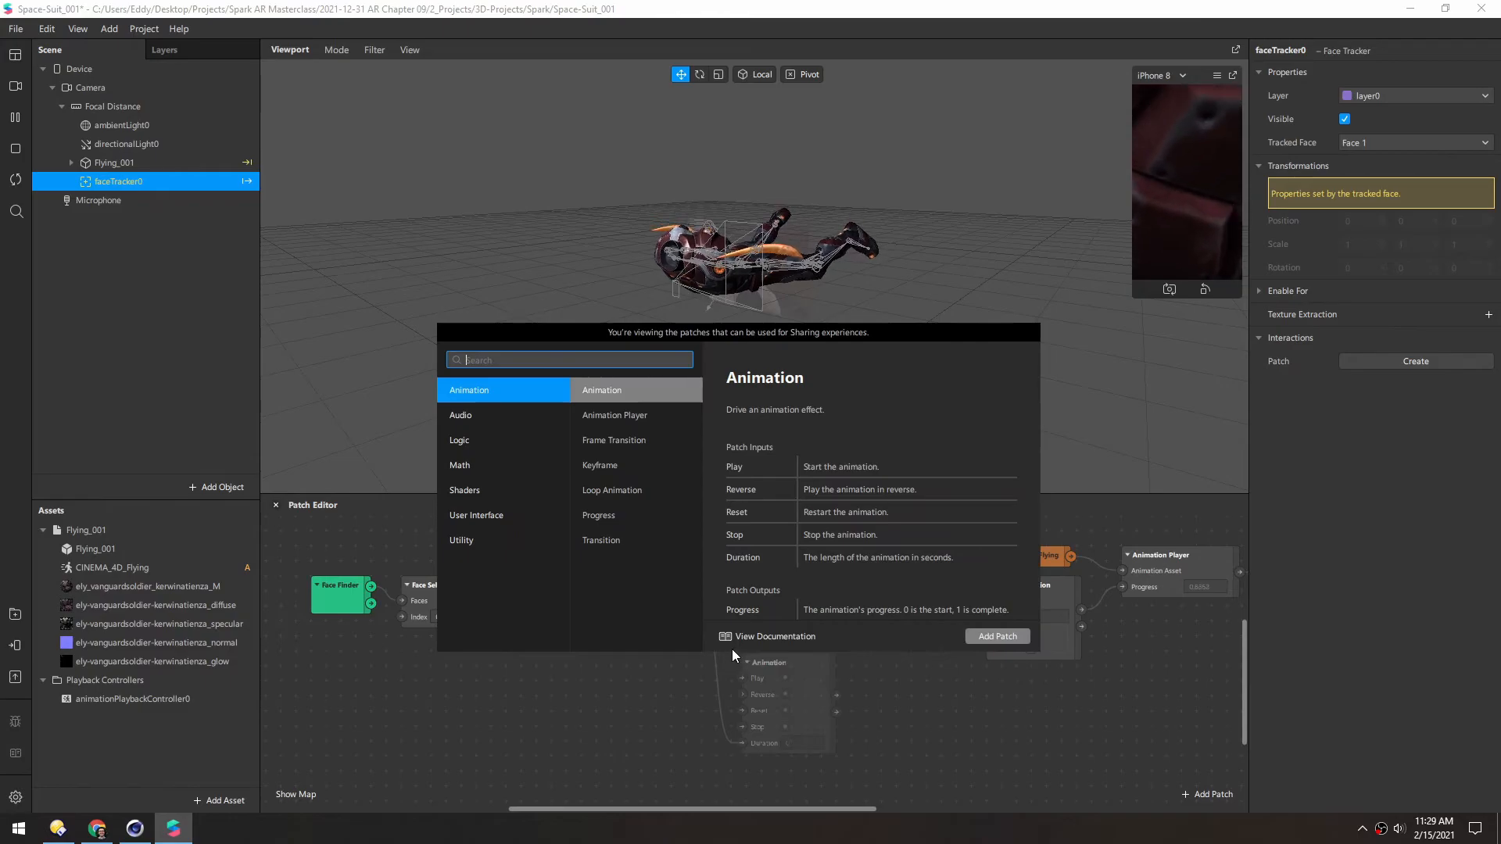
pyautogui.write('mul')
pyautogui.press('Return')
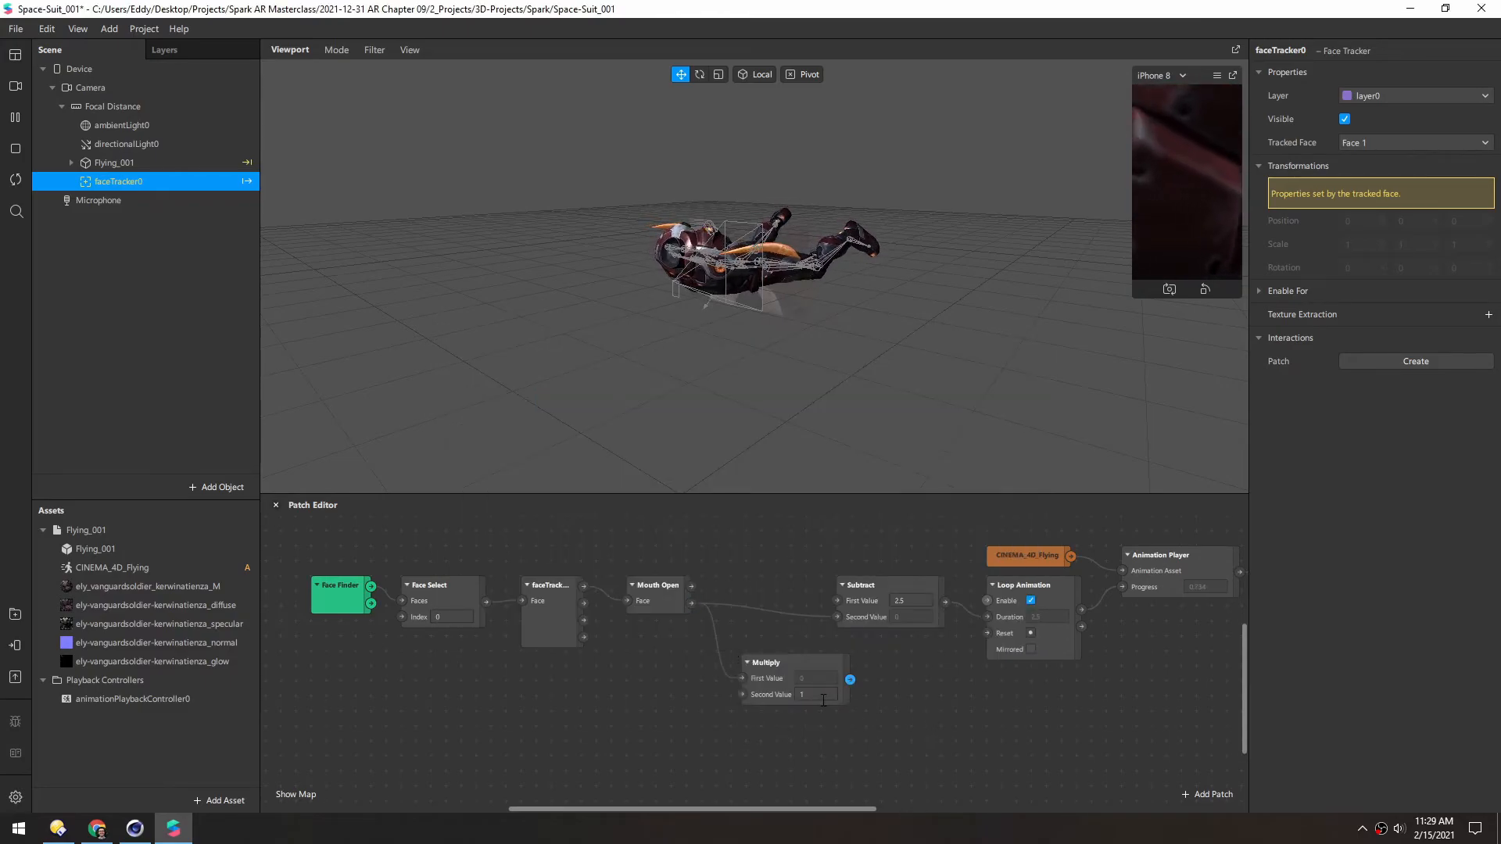
pyautogui.click(822, 694)
pyautogui.write('2')
pyautogui.press('Return')
pyautogui.moveTo(790, 675); pyautogui.dragTo(761, 641)
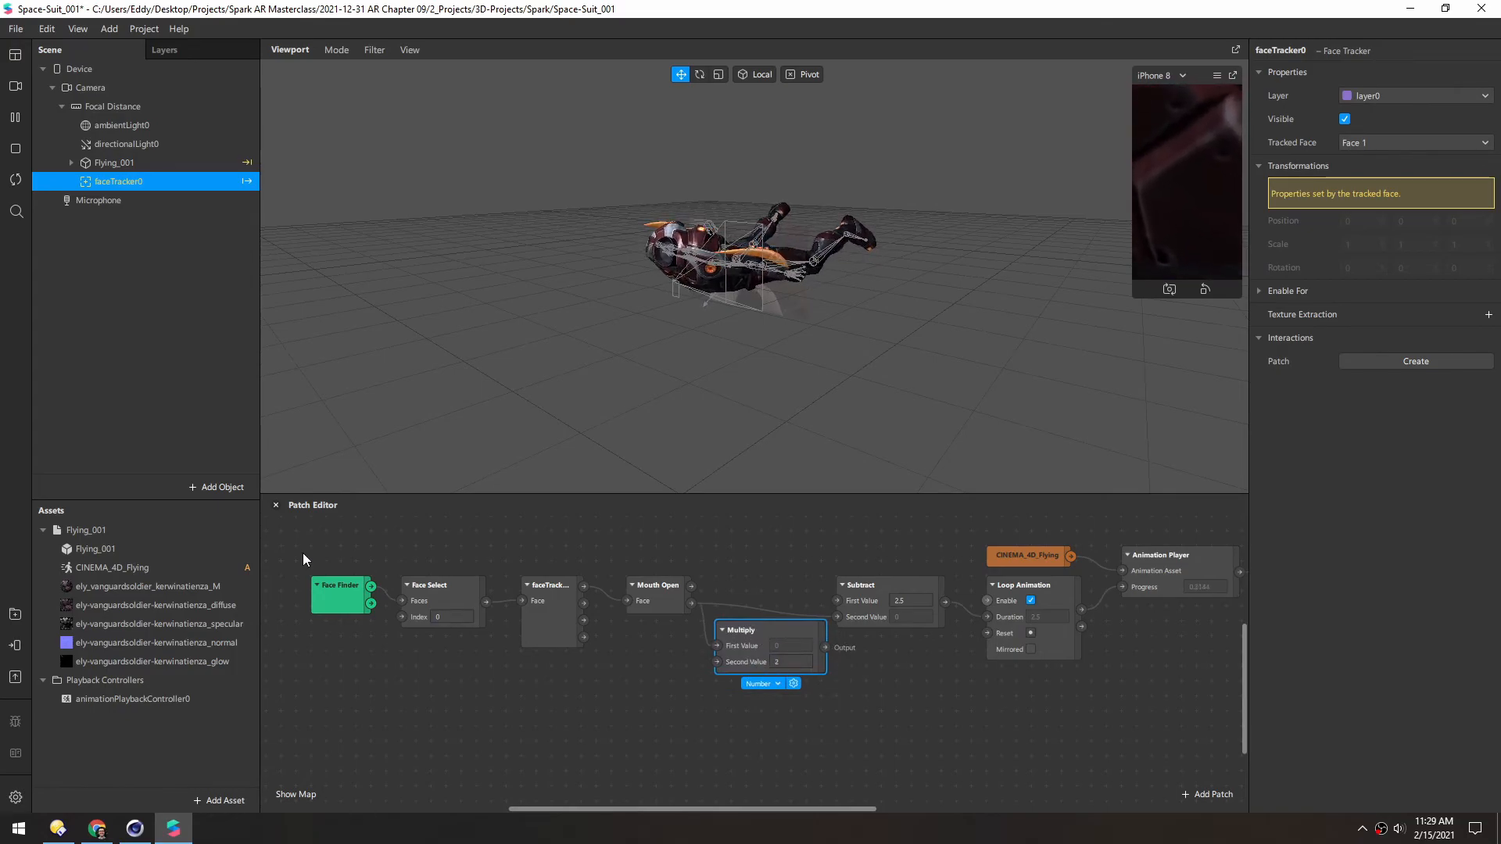
# Shift the face patches left and route Multiply's output into Subtract's Second Value
pyautogui.moveTo(303, 552); pyautogui.dragTo(637, 672)
pyautogui.moveTo(648, 596); pyautogui.dragTo(597, 593)
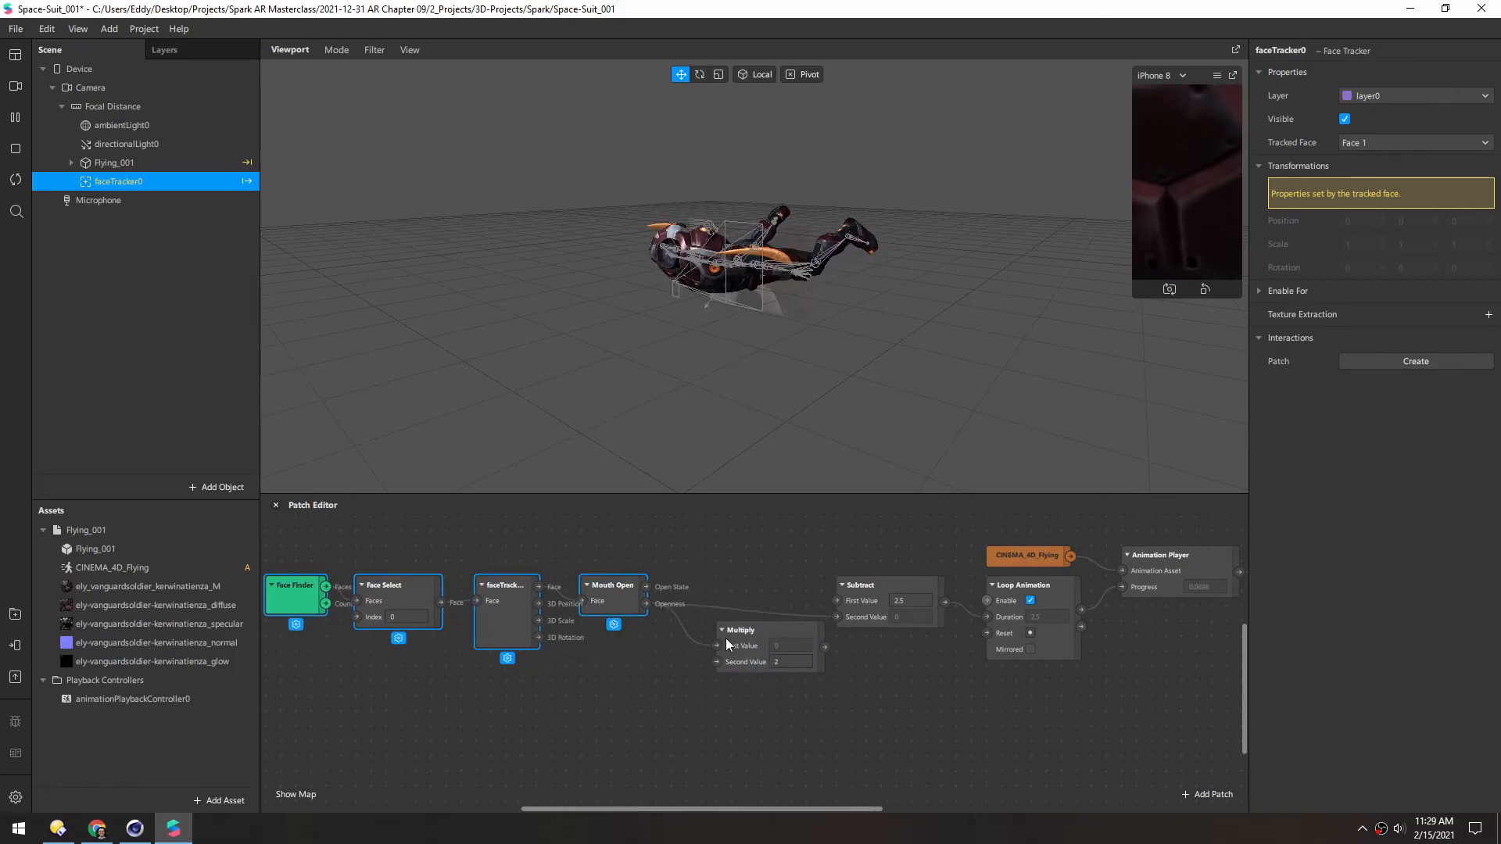
pyautogui.moveTo(729, 638); pyautogui.dragTo(697, 637)
pyautogui.moveTo(793, 646); pyautogui.dragTo(837, 616)
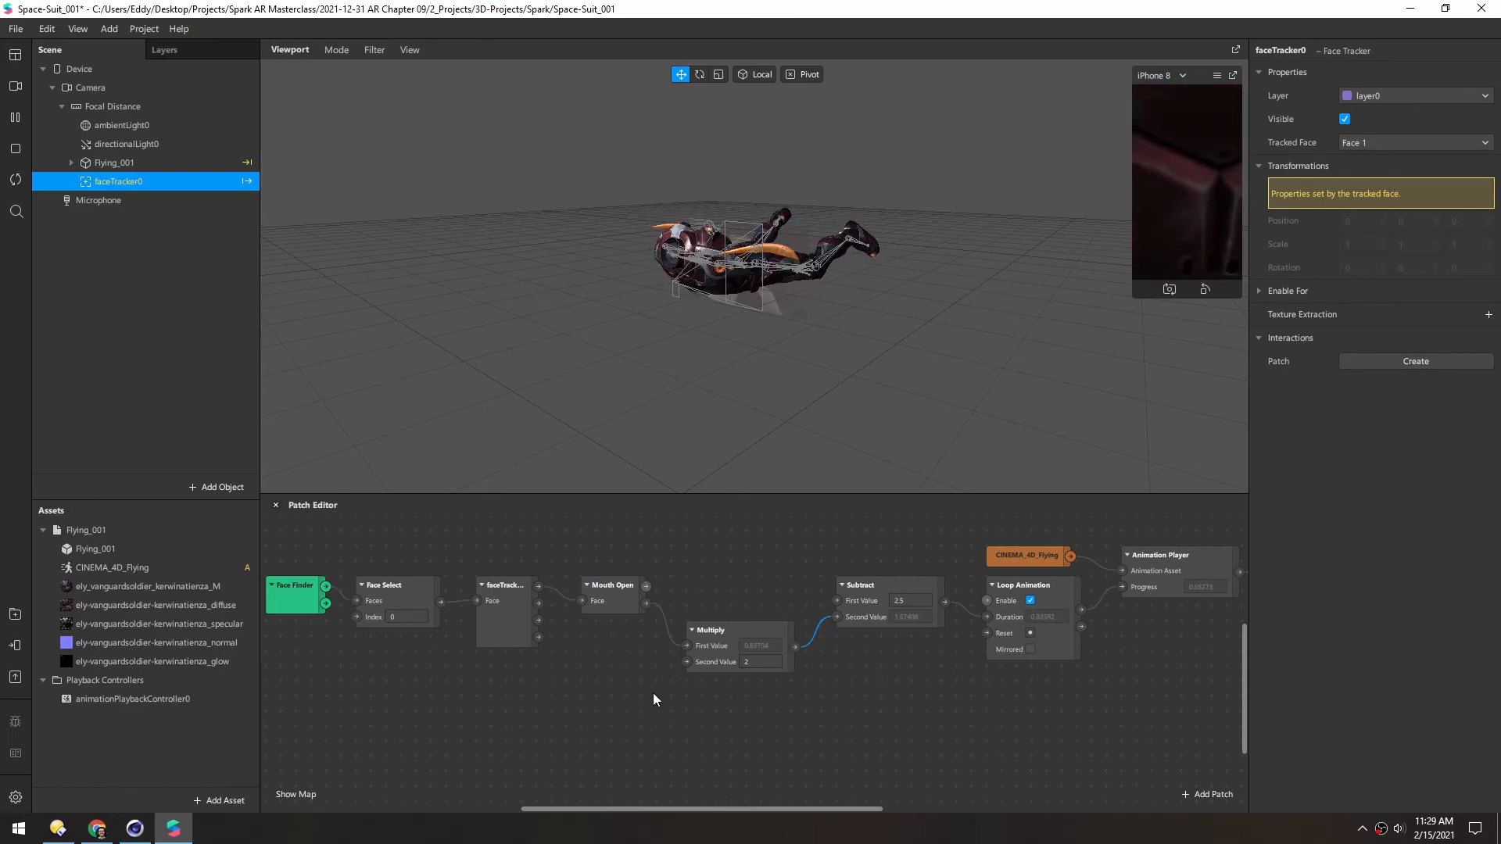
# Align the Multiply patch in the row between Mouth Open and Subtract
pyautogui.moveTo(721, 634); pyautogui.dragTo(721, 591)
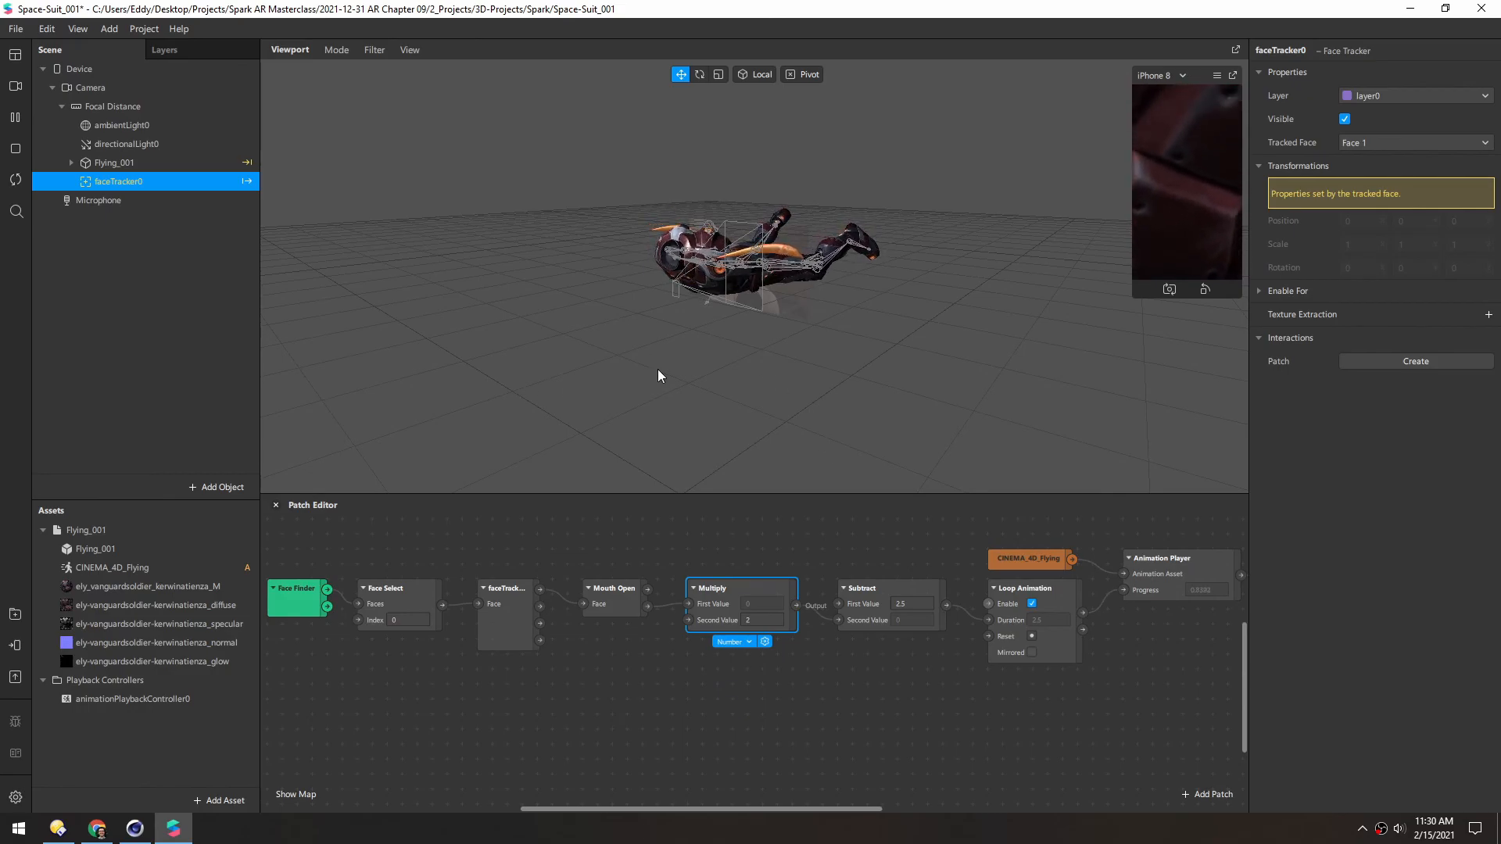
pyautogui.click(483, 685)
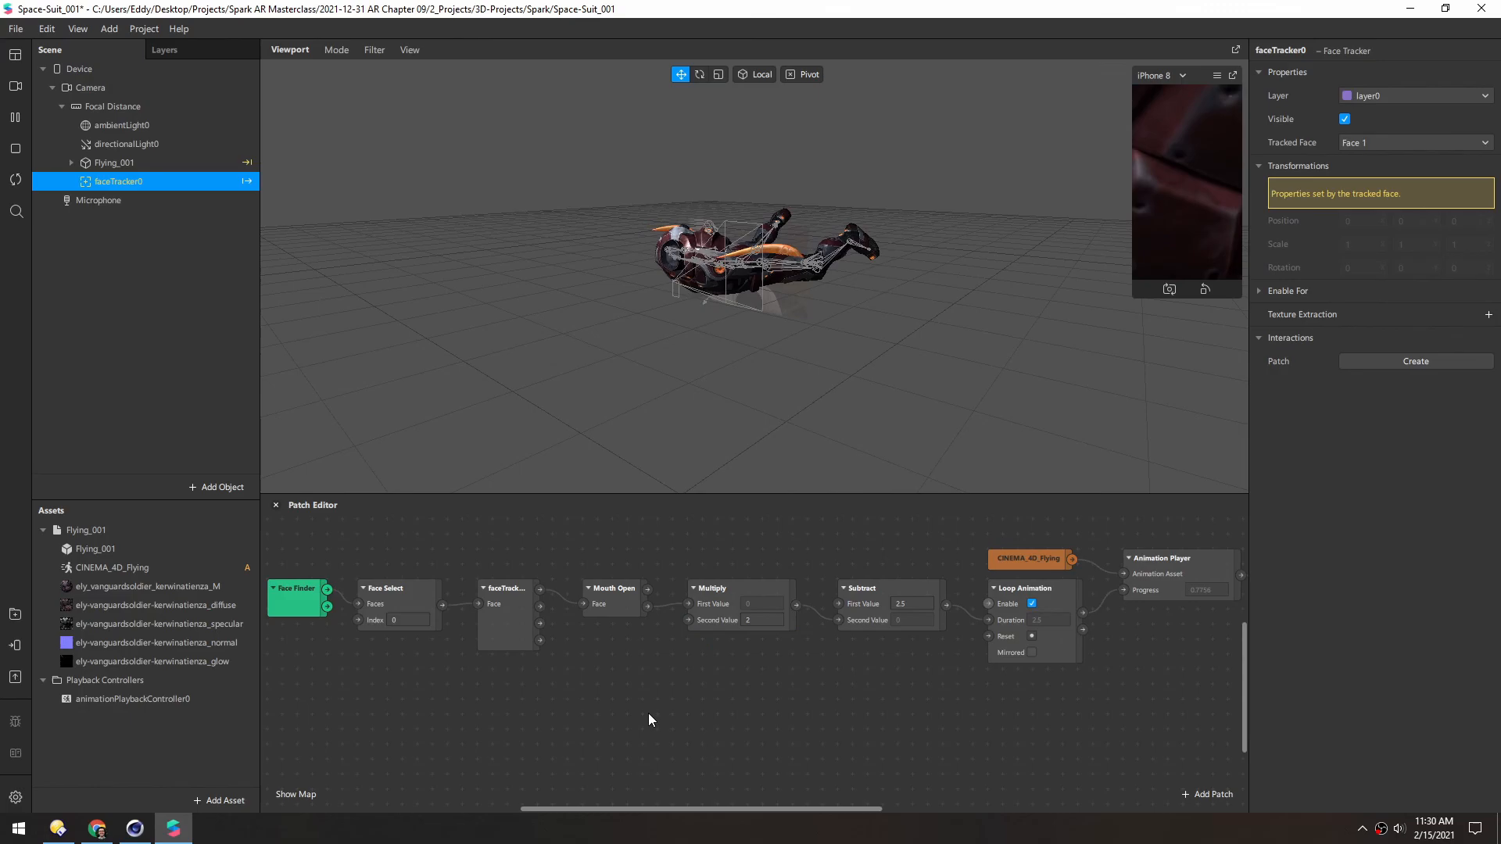